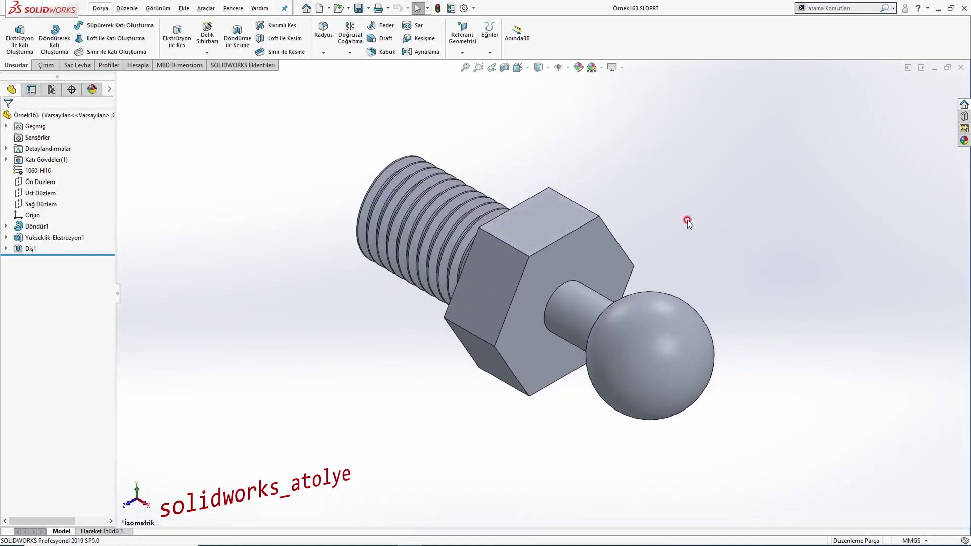
Create a new part document and review the Örnek163.JPG drawing in the image viewer
key("ctrl+n")
double_click(205, 180)
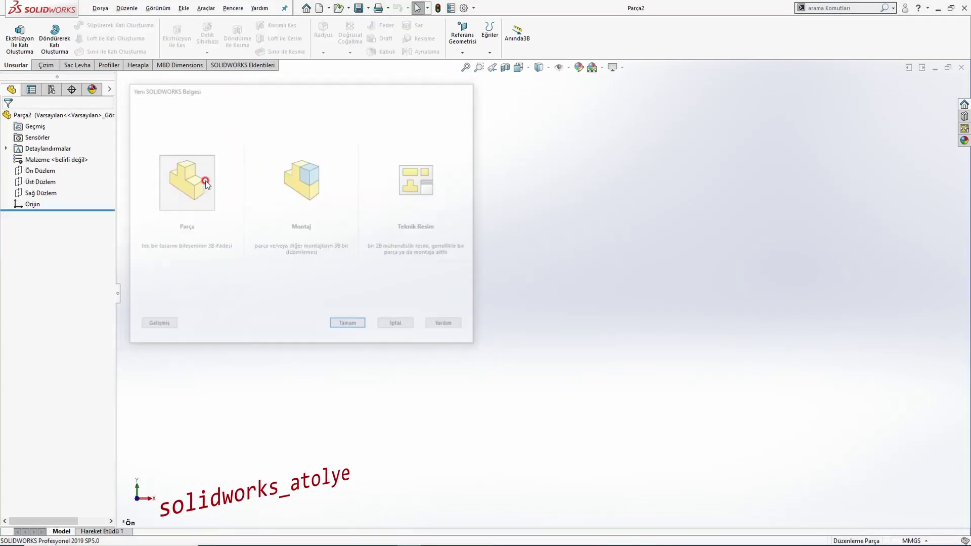
key("alt+Tab")
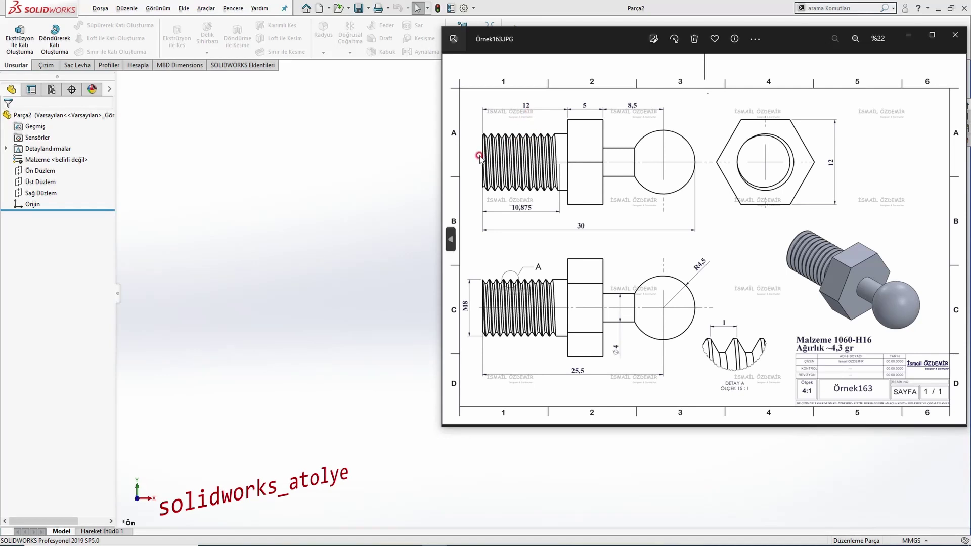
left_click(336, 173)
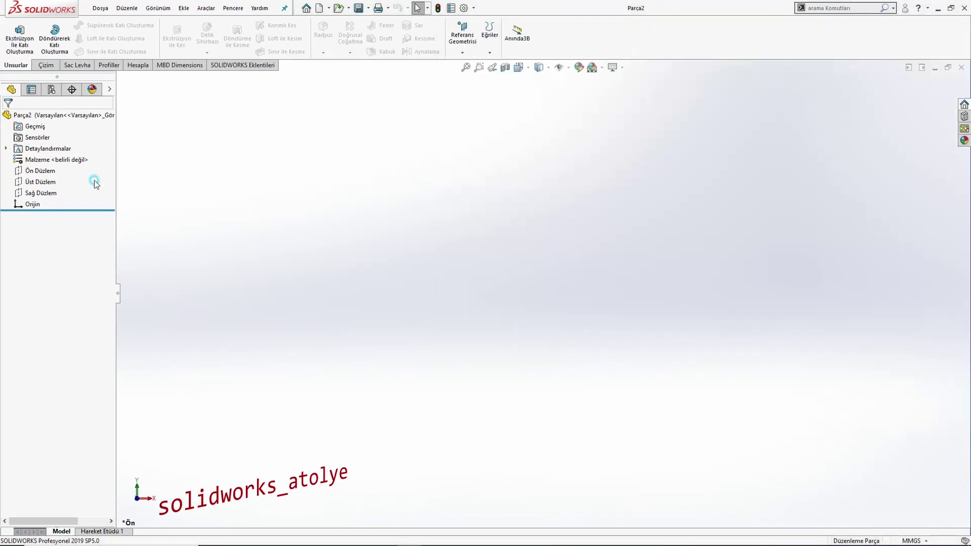
Sketch on the Front Plane a vertical line about 28 mm up from the origin and a horizontal line about 56 mm from its upper end
left_click(35, 171)
left_click(60, 153)
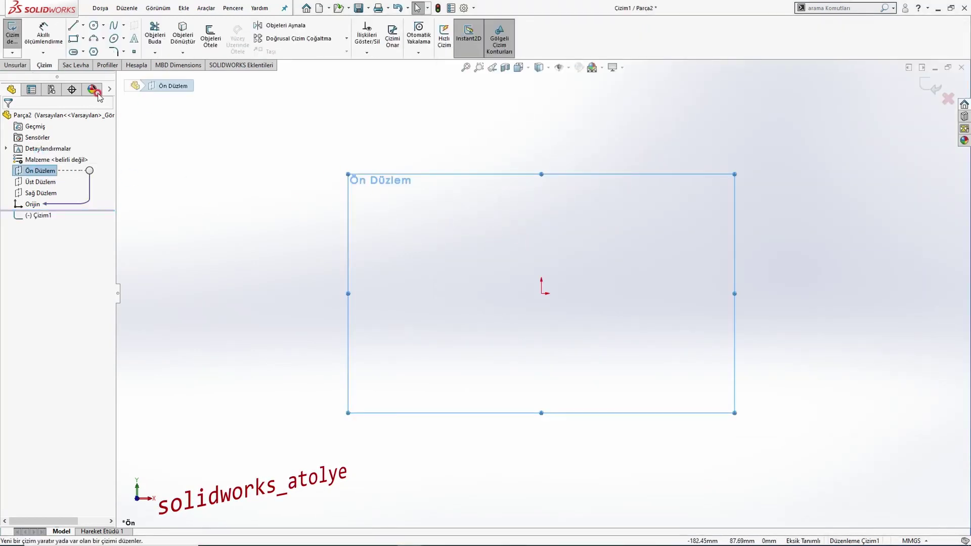
left_click(154, 115)
left_click(74, 26)
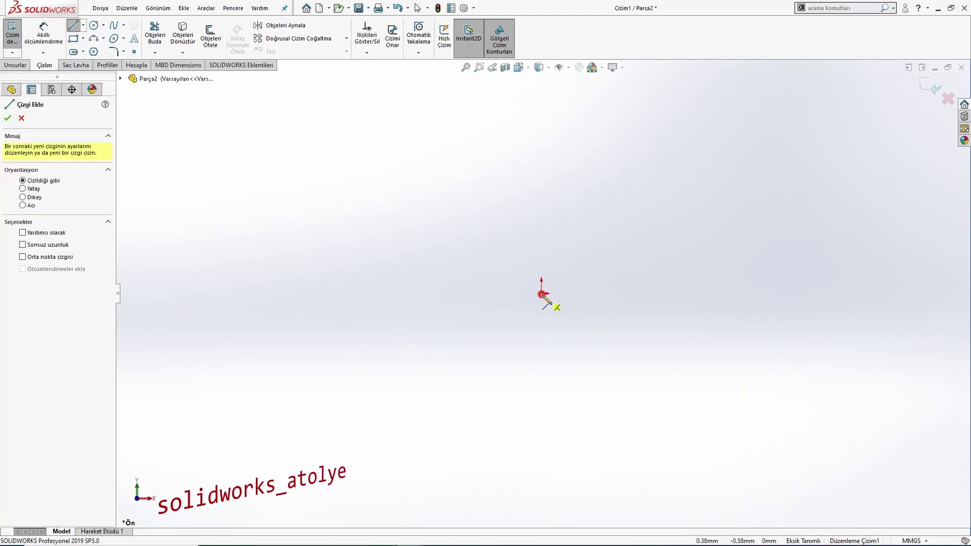
left_click(542, 294)
left_click(541, 233)
left_click(663, 233)
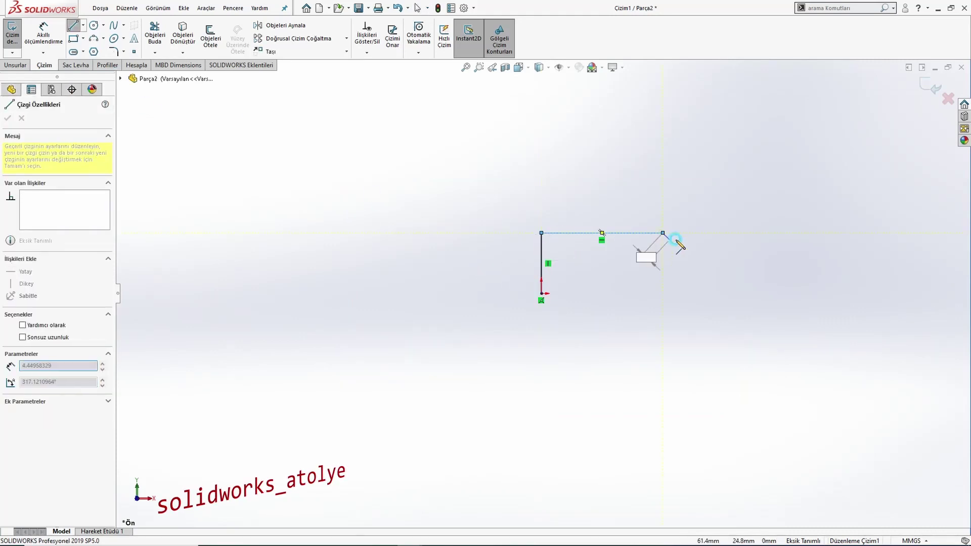
key("Escape")
Continue the profile from the horizontal line's free end with a downward line about 10 mm long and a horizontal line about 42 mm long
scroll(706, 248, "down", 7)
scroll(797, 250, "up", 5)
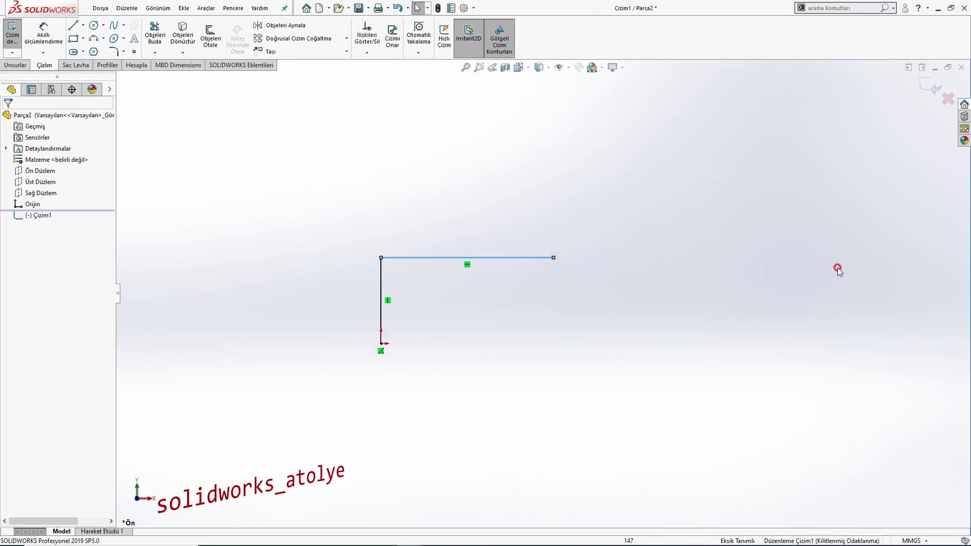
scroll(839, 270, "down", 1)
key("l")
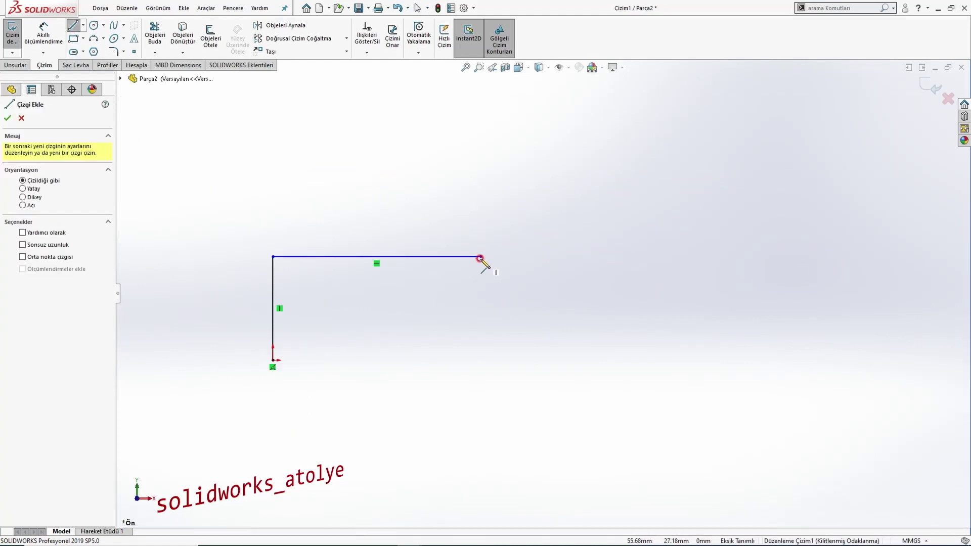
left_click(481, 257)
left_click(481, 296)
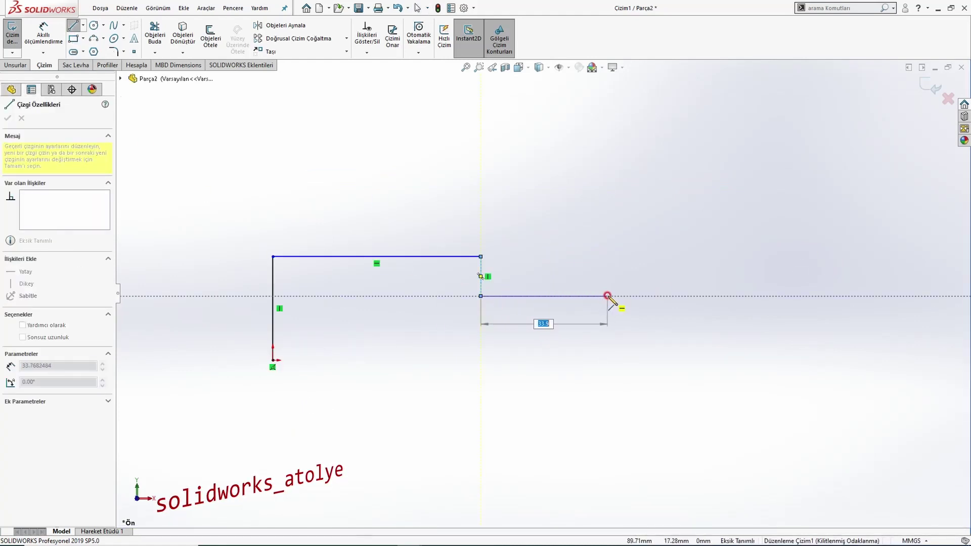
double_click(636, 296)
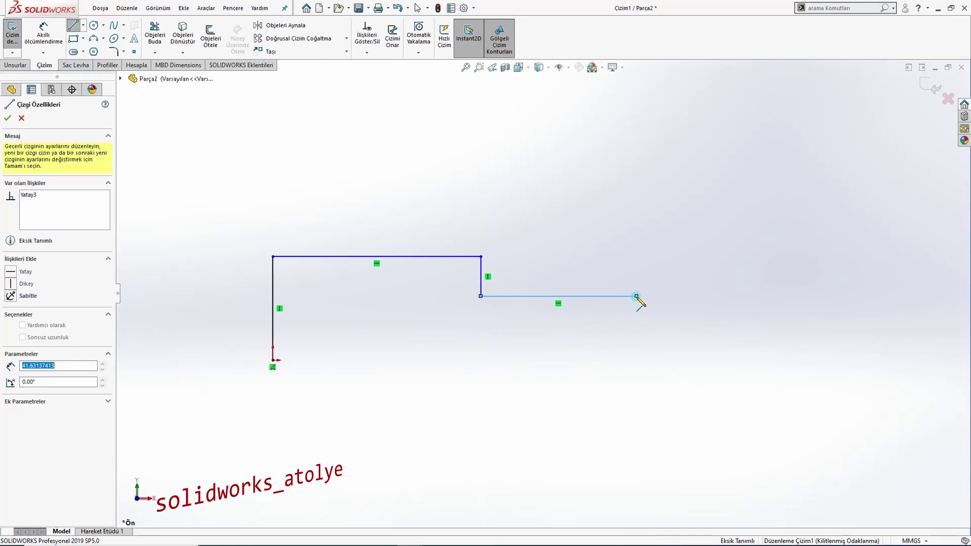
Sketch a horizontal baseline about 144 mm long starting at the origin
left_click(273, 362)
left_click(812, 360)
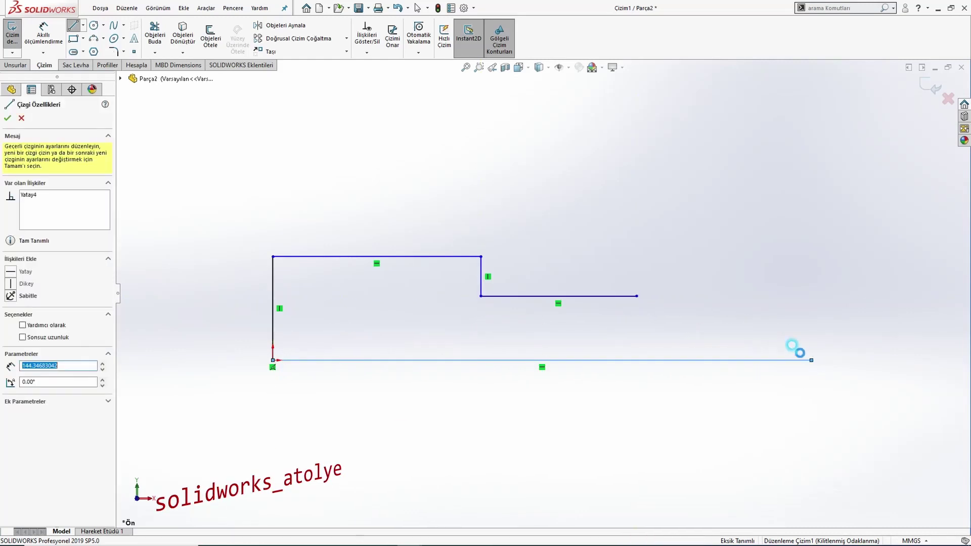
key("Escape")
Draw a circle of about 28 mm radius centred near the baseline's free end and make the baseline's endpoint coincident with the circle
left_click(94, 25)
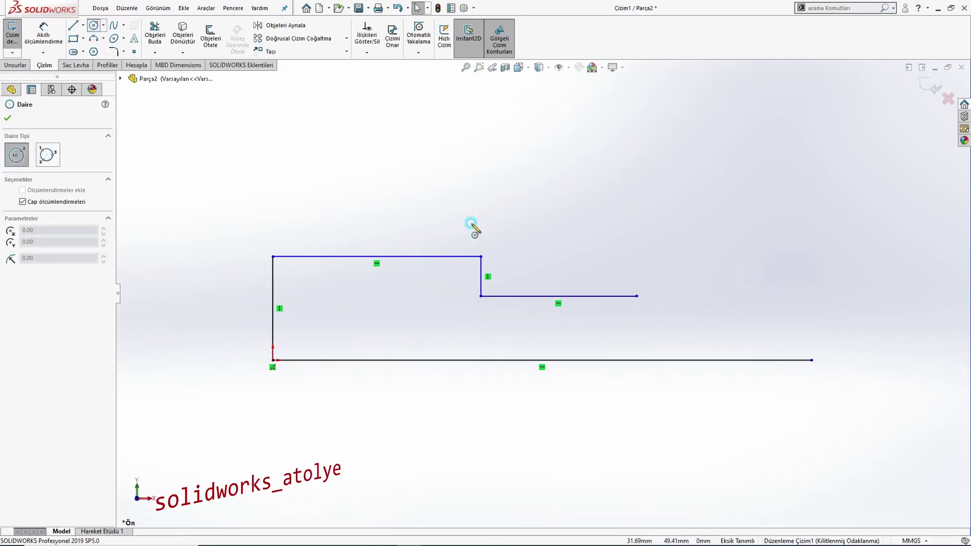
left_click(735, 360)
left_click(840, 362)
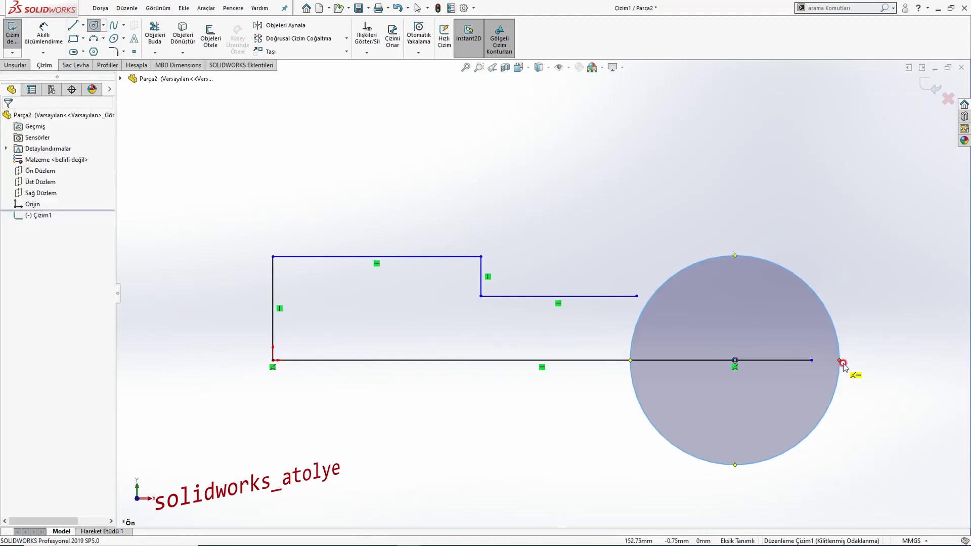
left_click_drag(812, 361, 840, 361)
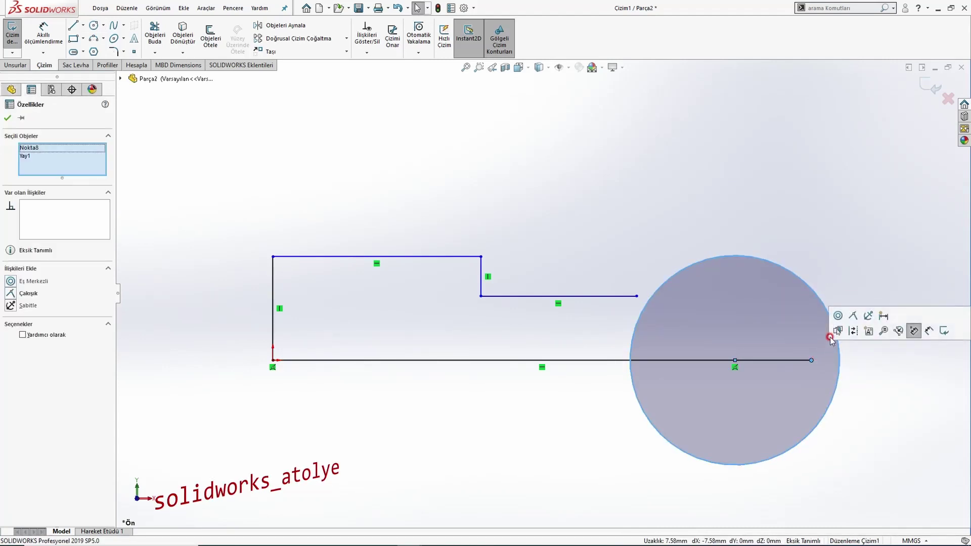
left_click(796, 252)
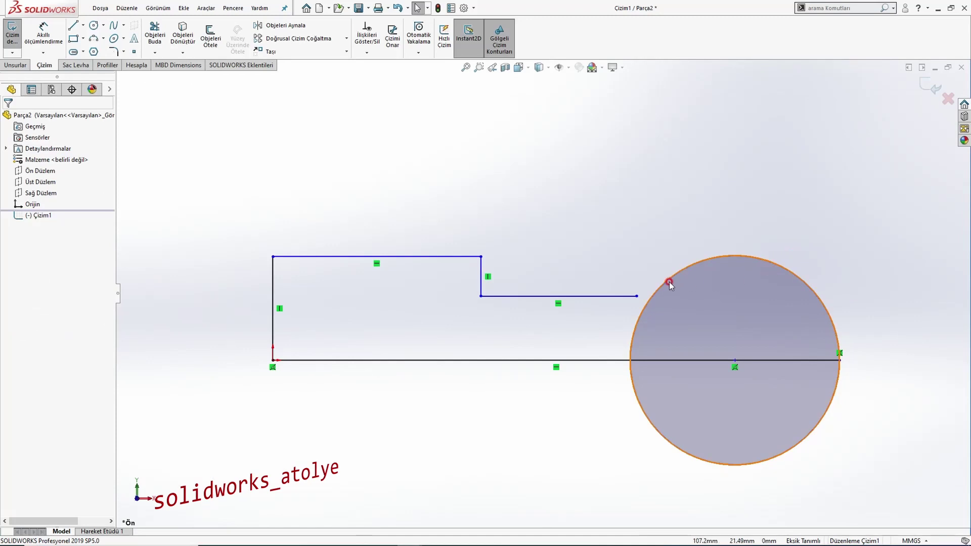
Extend the neck's upper horizontal line to meet the circle
left_click(154, 52)
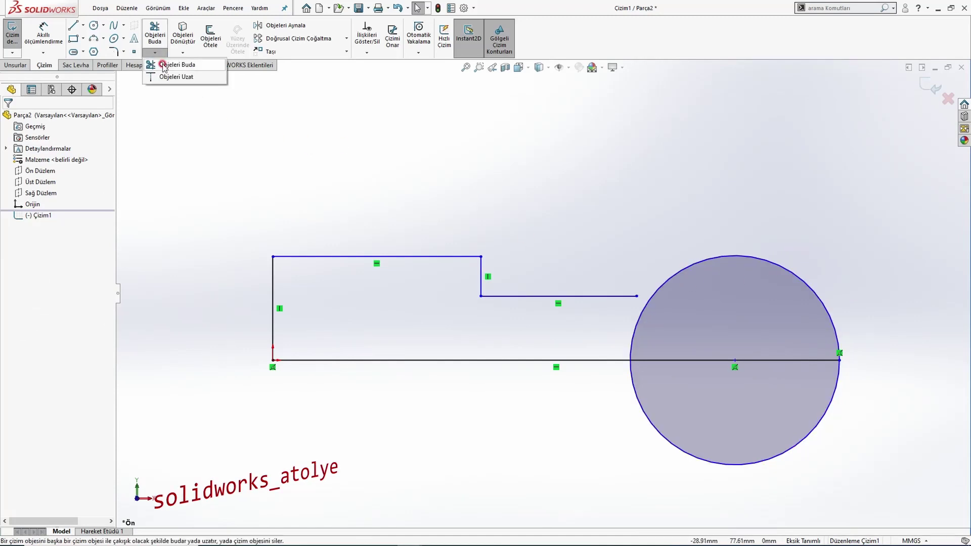
left_click(167, 64)
left_click(608, 297)
key("Escape")
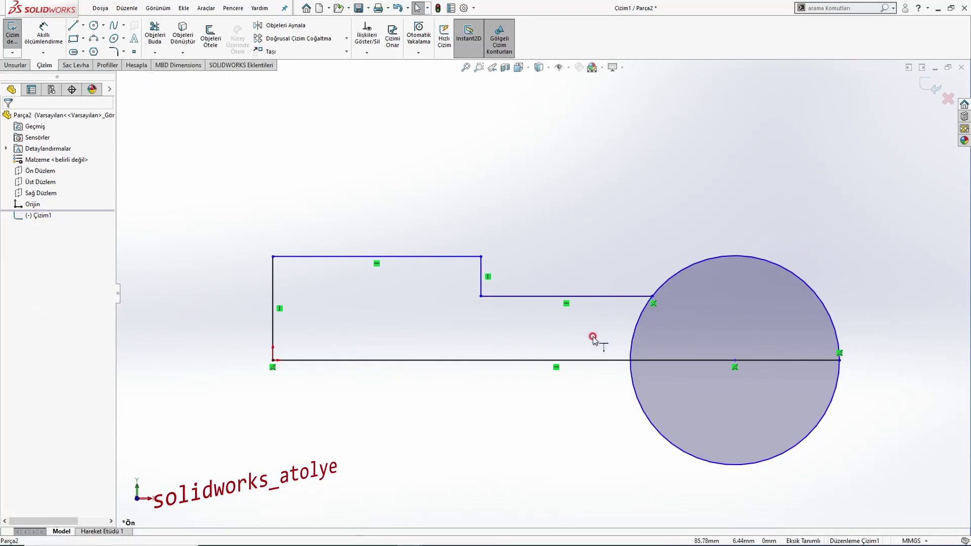
Trim the circle's lower half and the portion inside the neck, keeping the upper arc that closes the profile
left_click(150, 39)
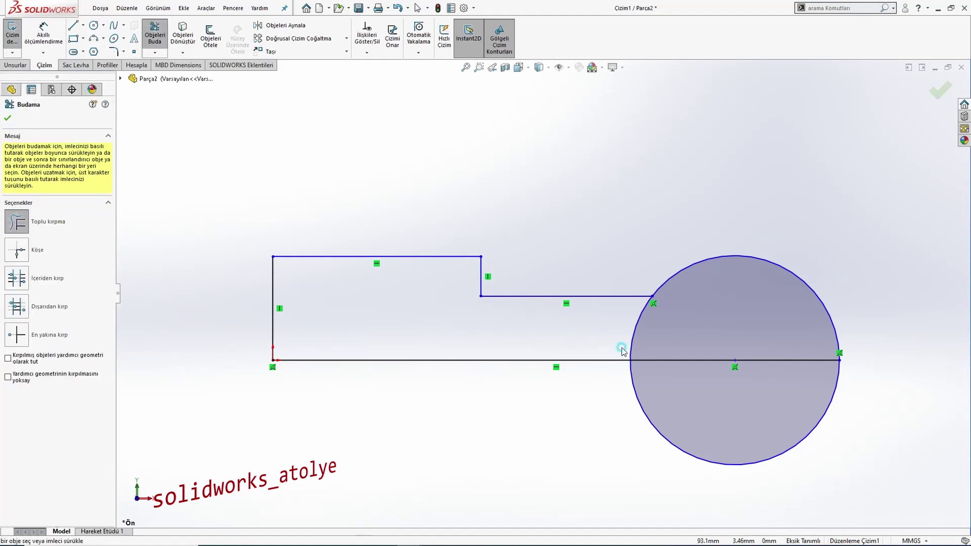
mouse_move(623, 351)
left_mouse_down()
mouse_move(622, 373)
mouse_move(666, 415)
left_mouse_up()
key("f")
key("Escape")
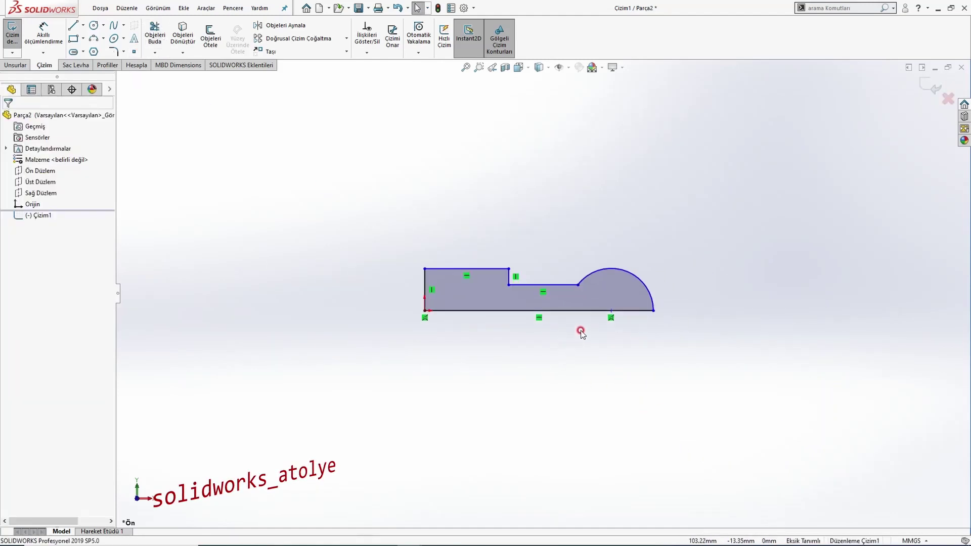
Check the thread size in the drawing and dimension the vertical line at the origin as 8/2 (4 mm)
scroll(581, 275, "down", 2)
key("alt+Tab")
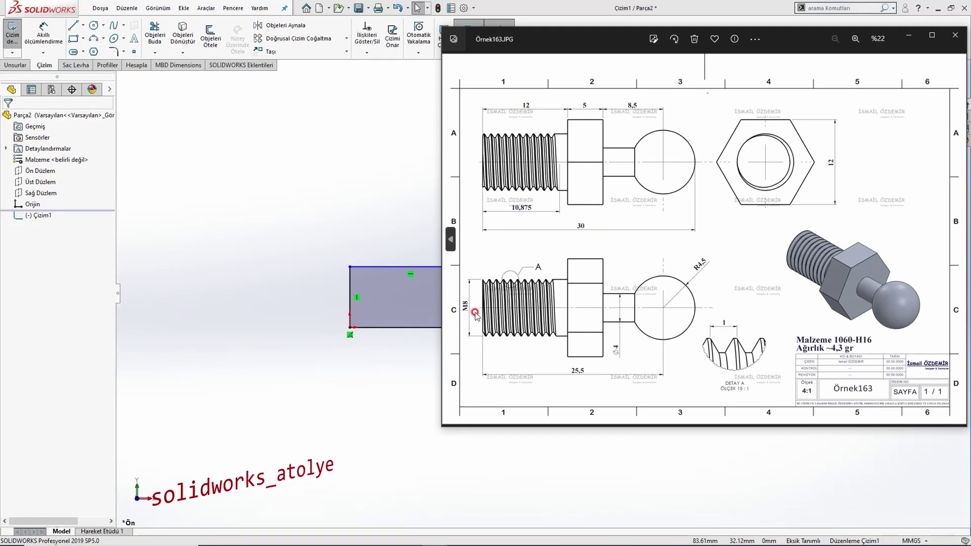
left_click(286, 177)
left_click(44, 36)
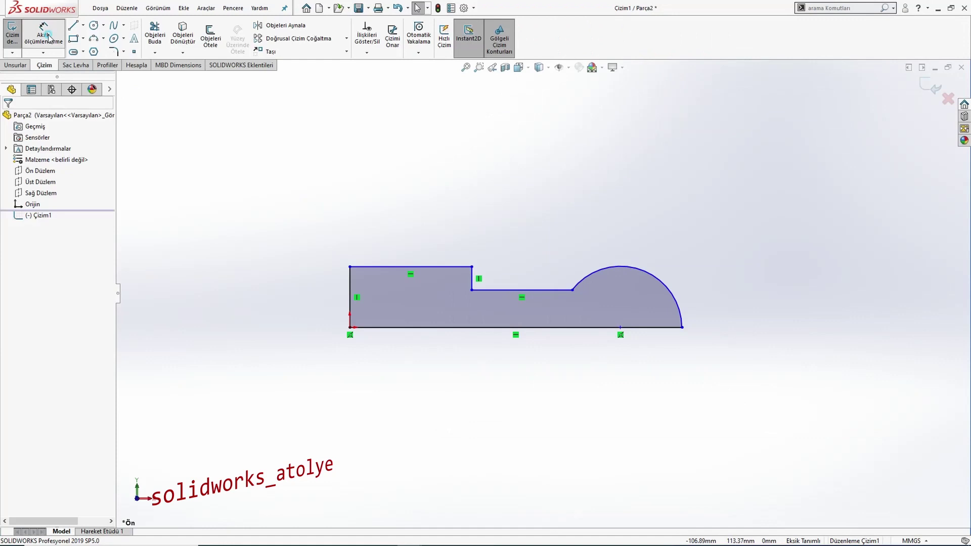
left_click(349, 294)
left_click(310, 300)
type("4")
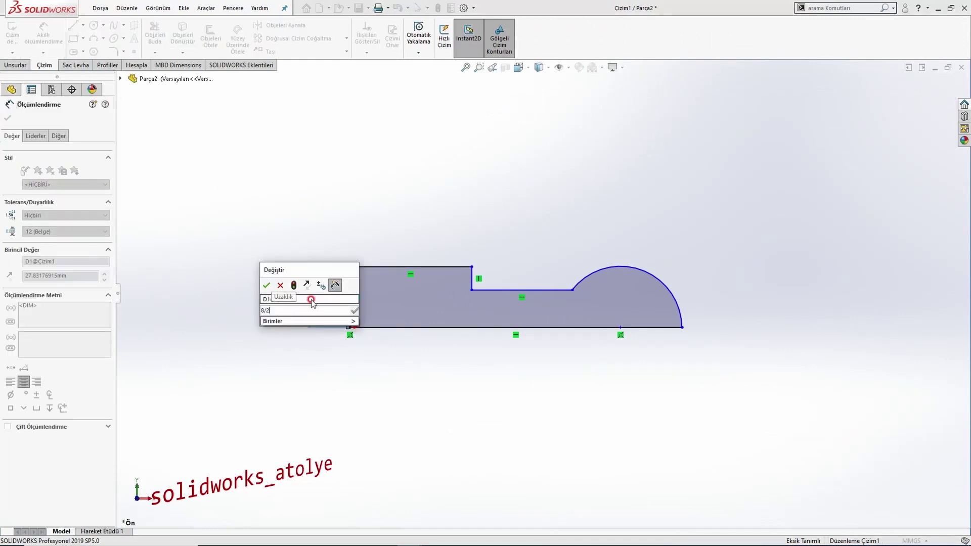
key("Return")
Dimension the distance between the neck's upper line and the baseline as 2 mm
left_click(509, 291)
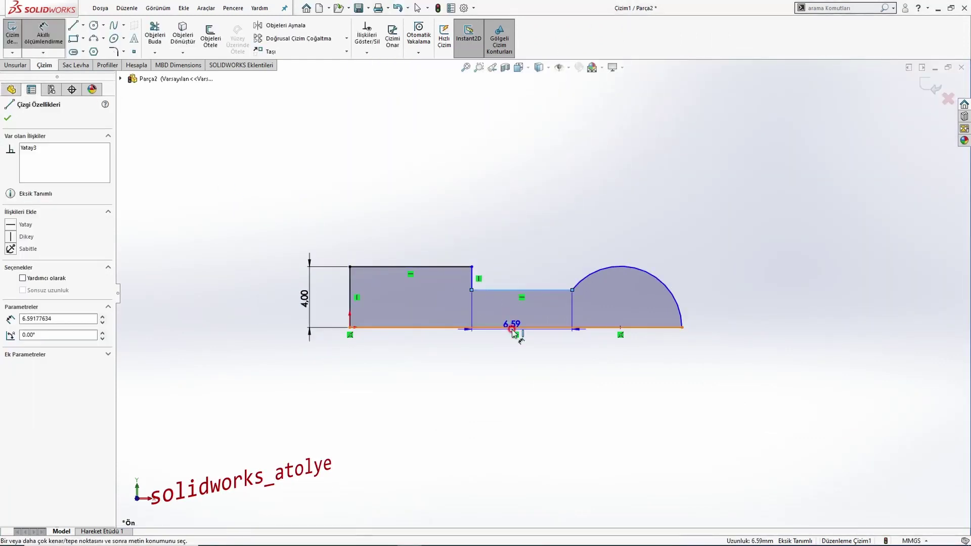
left_click(513, 327)
left_click(511, 364)
type("2")
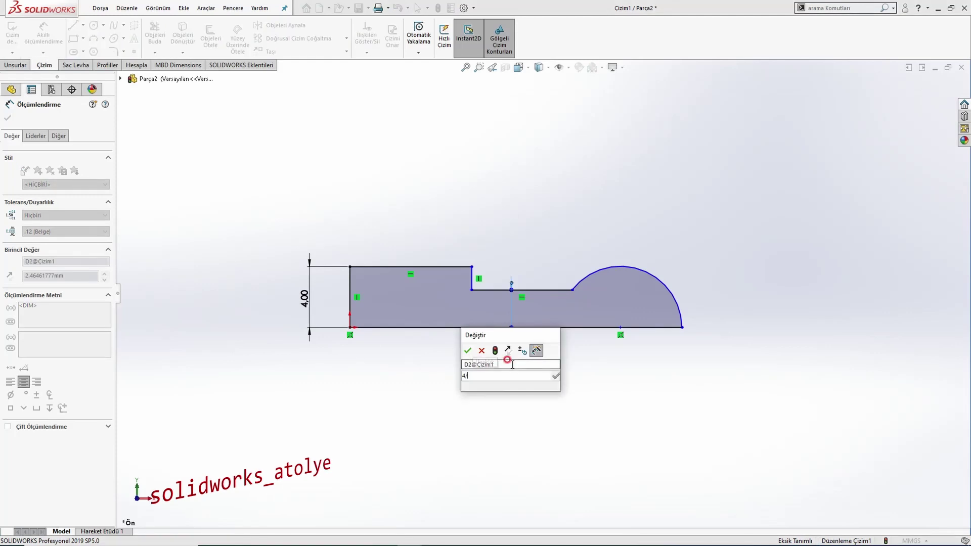
key("Return")
Check the shank length in the drawing and dimension the profile's upper horizontal line as 12 mm
key("alt+Tab")
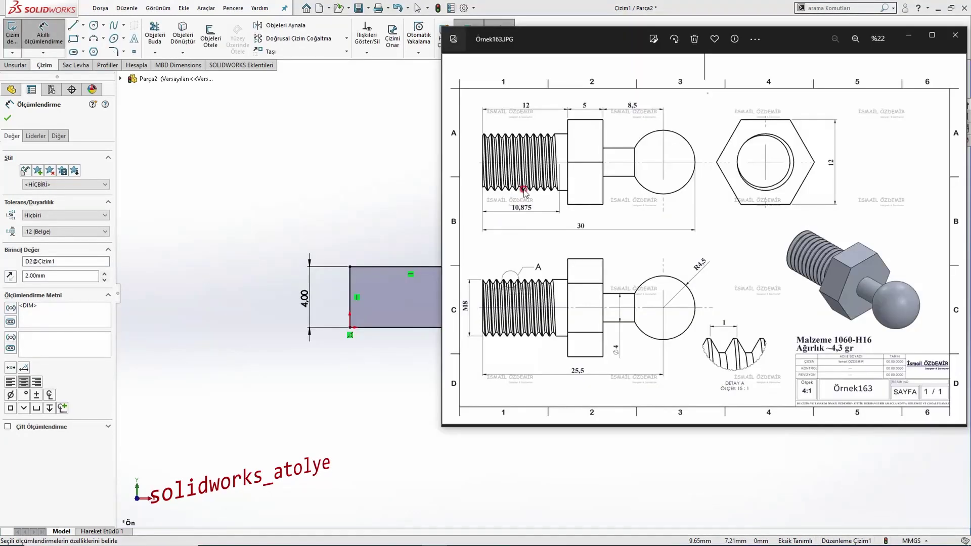
key("alt+Tab")
left_click(430, 267)
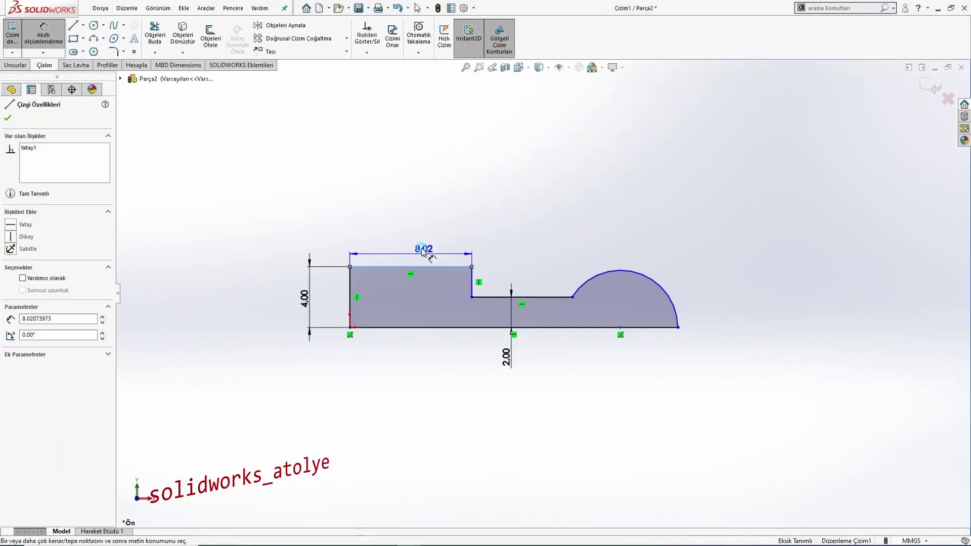
left_click(471, 248)
type("12")
key("Return")
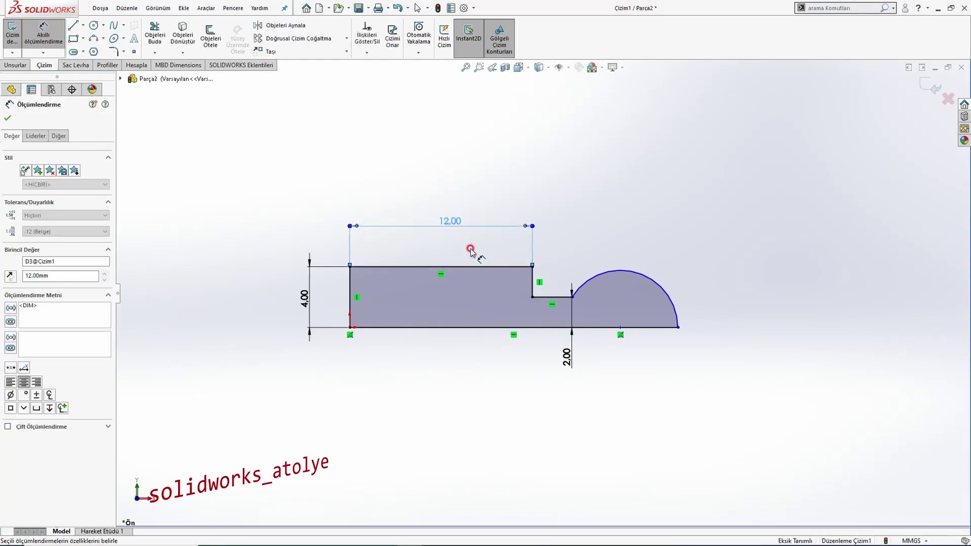
Check the overall length in the drawing and dimension the baseline as 30 mm
key("alt+Tab")
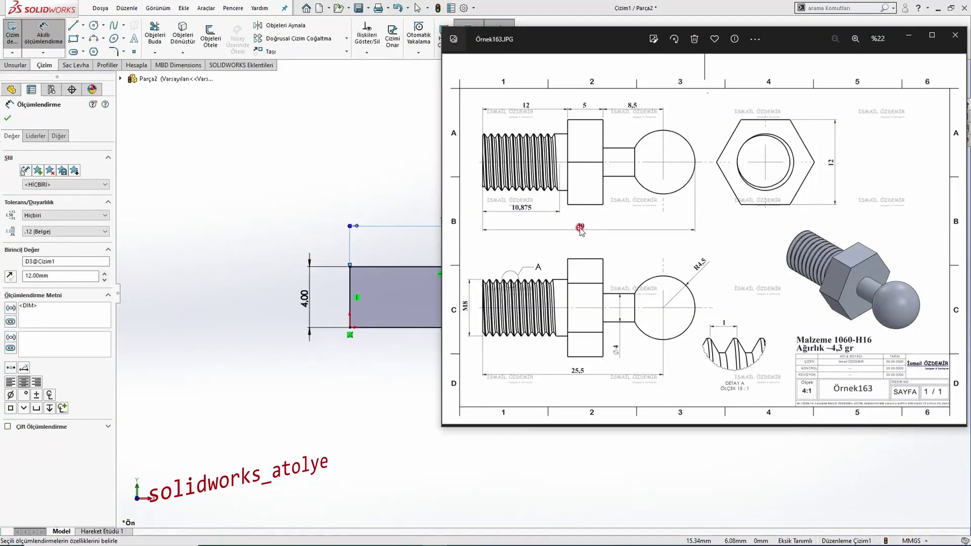
key("alt+Tab")
left_click(477, 328)
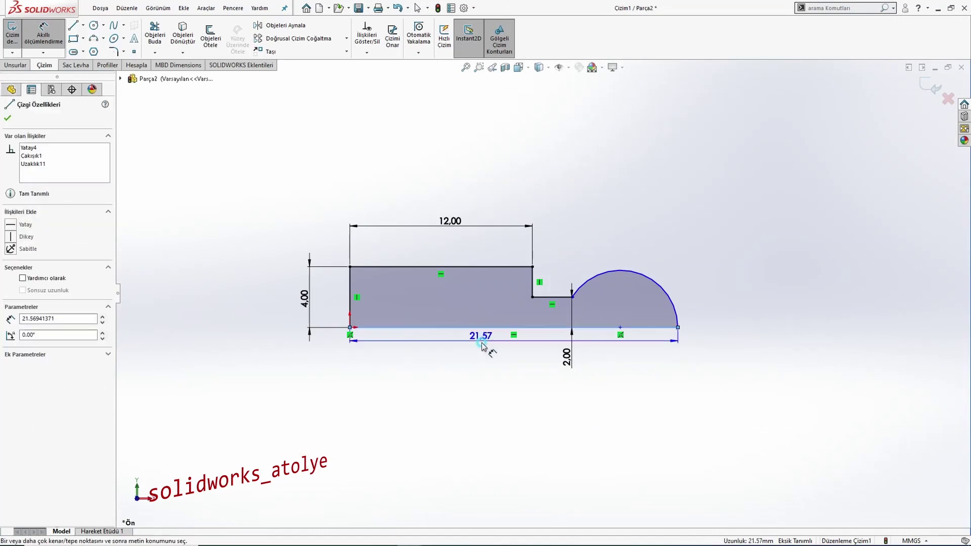
left_click(495, 408)
type("30")
key("Return")
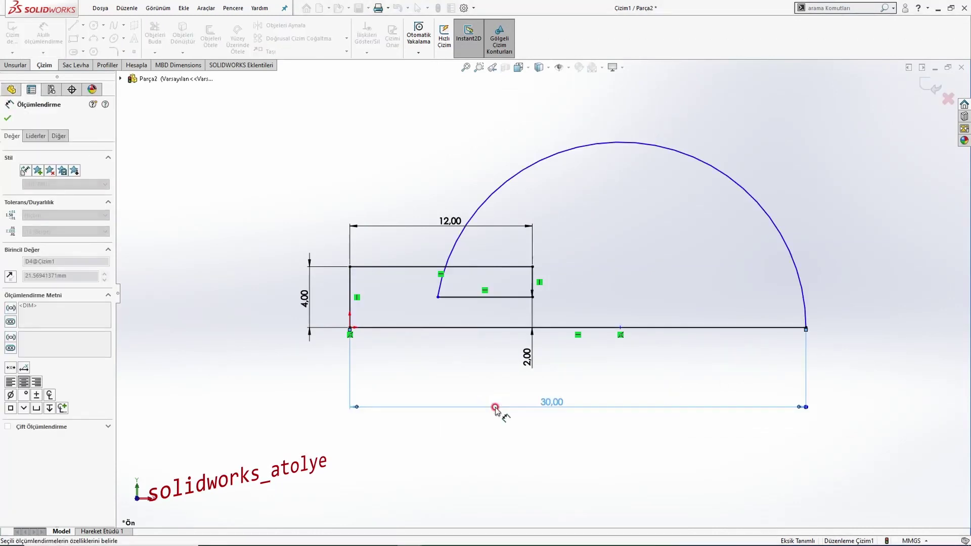
key("Escape")
key("Escape")
Move the arc's junction with the neck toward the free end, shrinking its radius to about 4 mm, and reposition the 2 mm dimension along the neck
left_click_drag(439, 297, 697, 288)
left_click(661, 271)
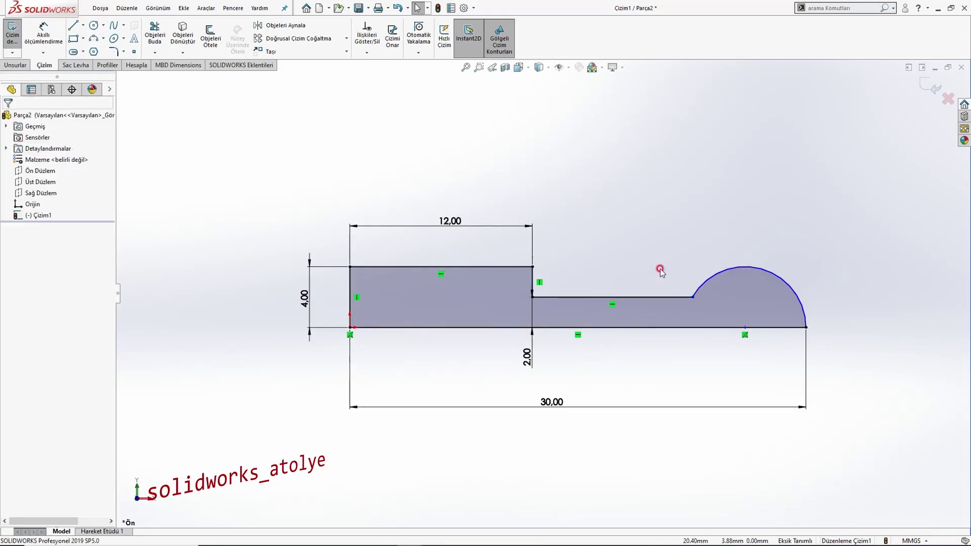
scroll(654, 270, "up", 3)
scroll(655, 269, "down", 2)
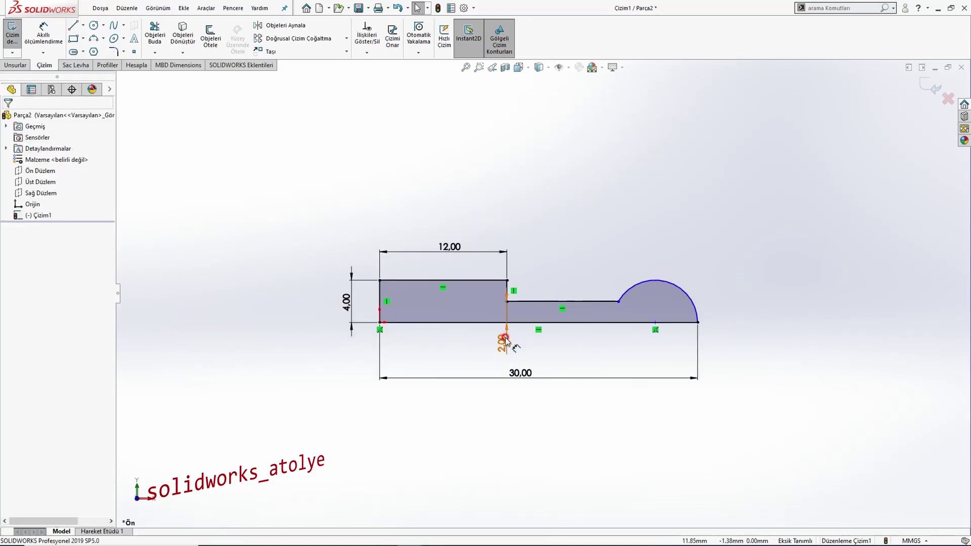
left_click(559, 338)
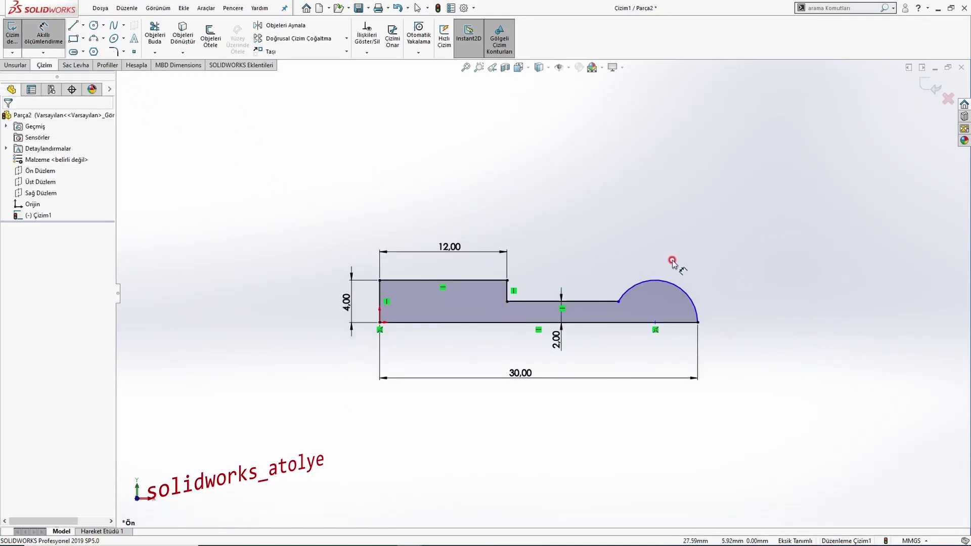
Check the ball radius in the drawing, dimension the arc as R4.5 mm, and reposition the 2 mm dimension along the neck
key("alt+Tab")
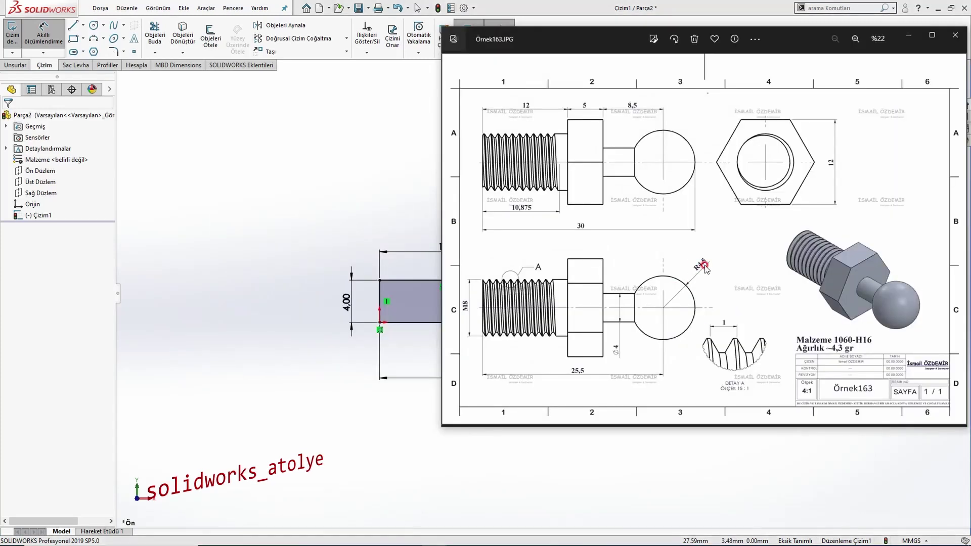
left_click(398, 214)
left_click(679, 282)
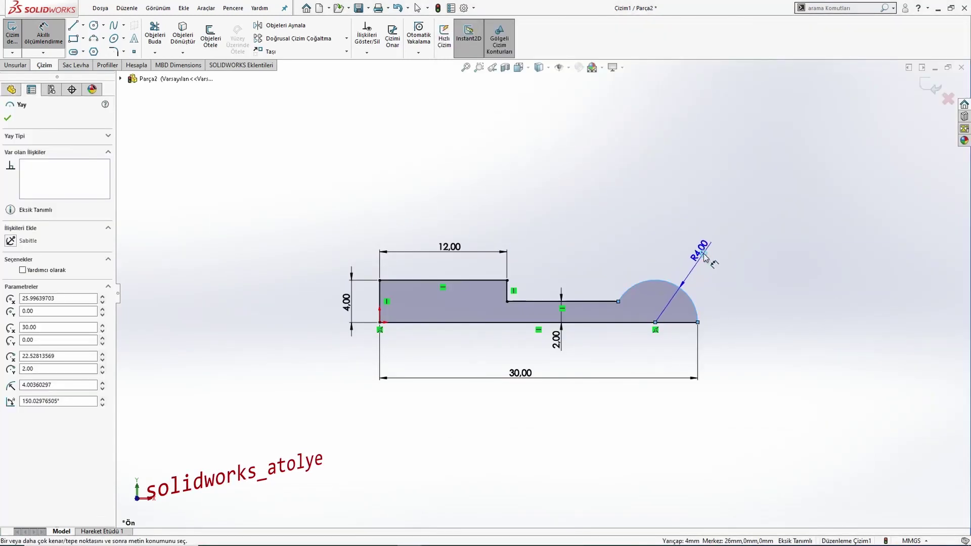
left_click(703, 261)
type("4.5")
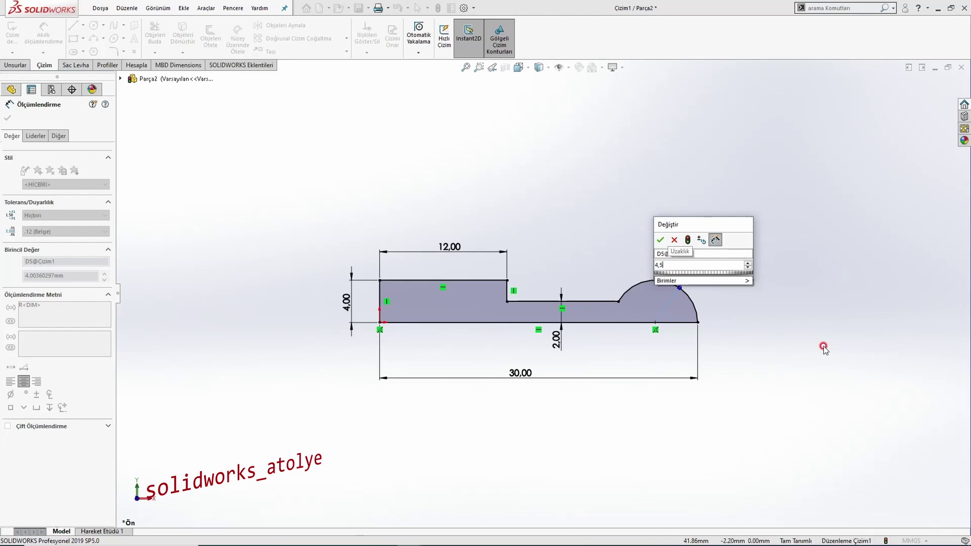
key("Return")
key("Escape")
left_click_drag(658, 343, 605, 346)
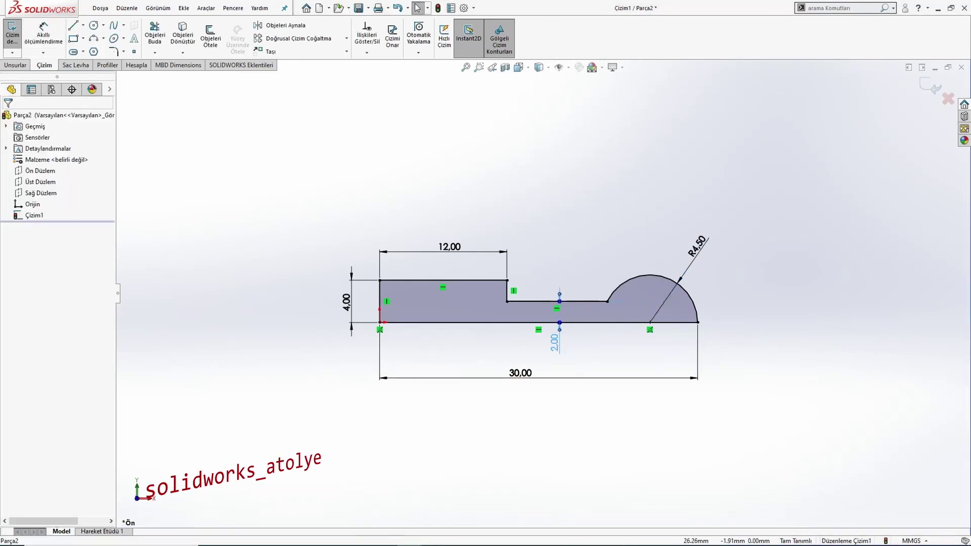
Revolve the closed half-profile 360 degrees about its baseline into a solid stud
left_click(101, 116)
left_click(16, 67)
left_click(54, 38)
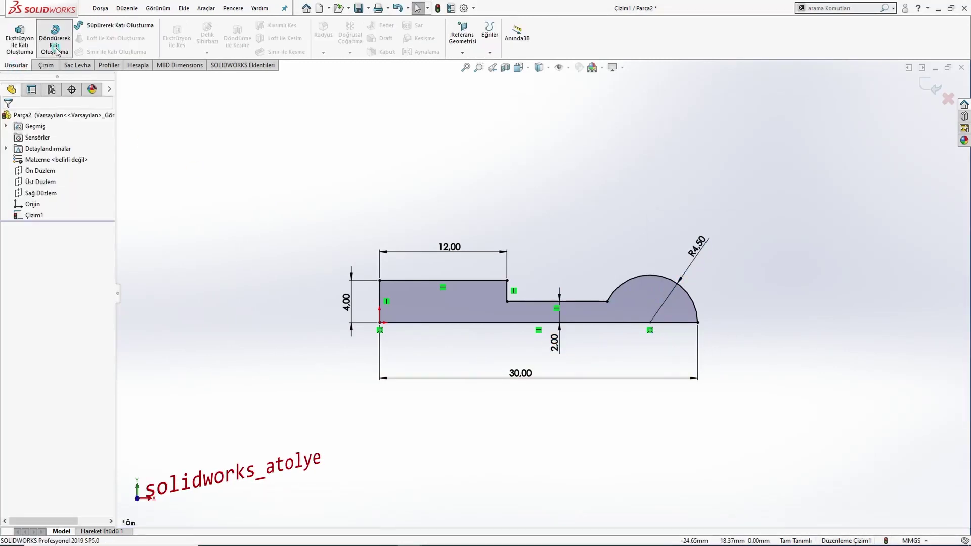
left_click(430, 279)
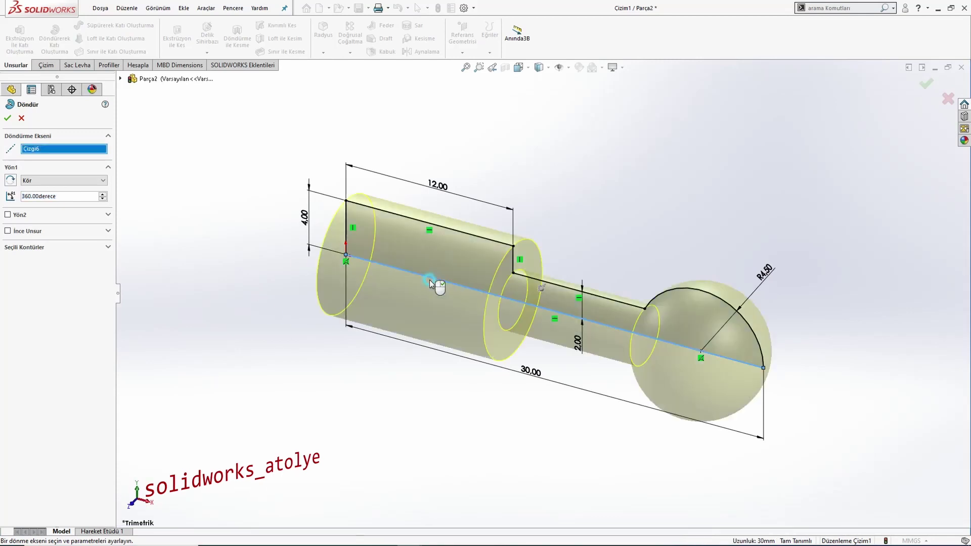
left_click(8, 119)
Check the hexagon in the drawing and open a sketch on the shank's annular shoulder face toward the ball
scroll(476, 271, "up", 3)
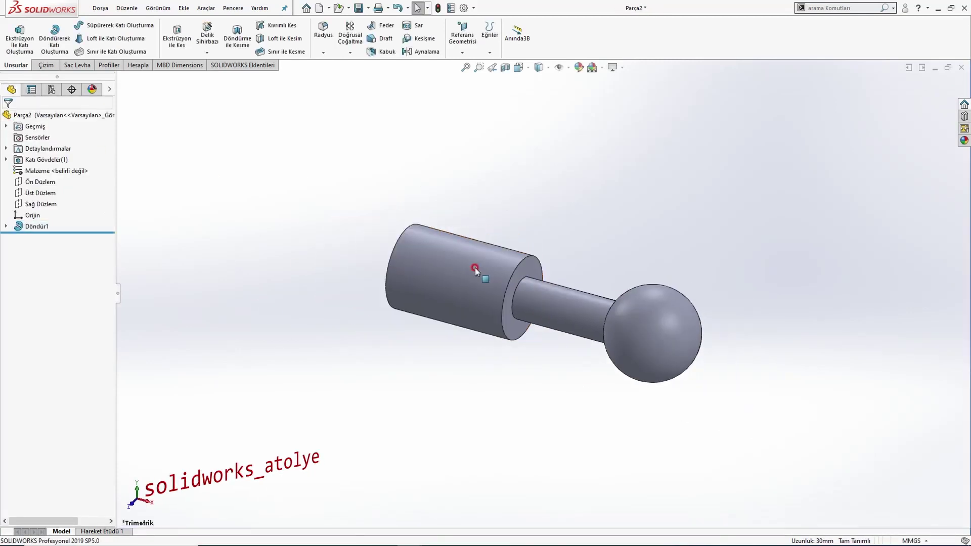
middle_click_drag(477, 271, 536, 242)
scroll(536, 241, "down", 3)
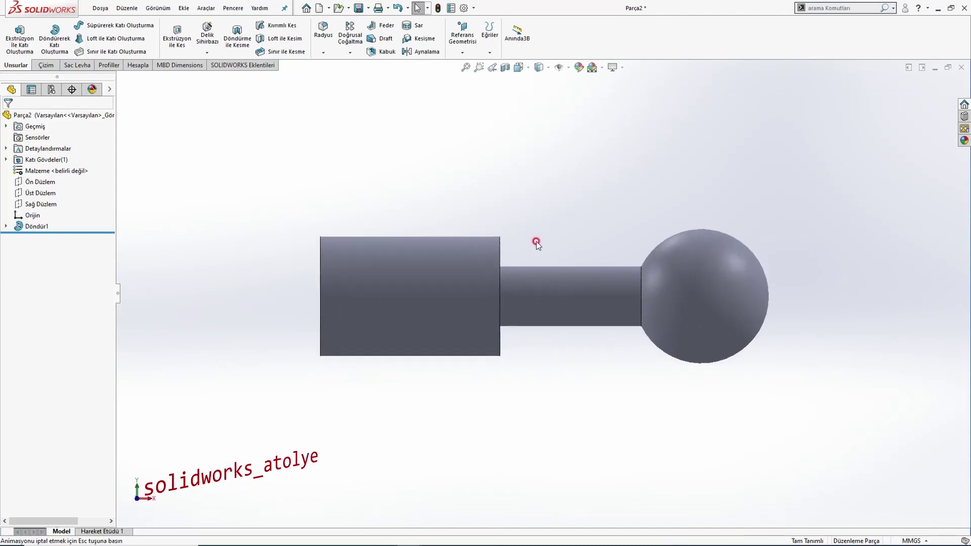
key("alt+Tab")
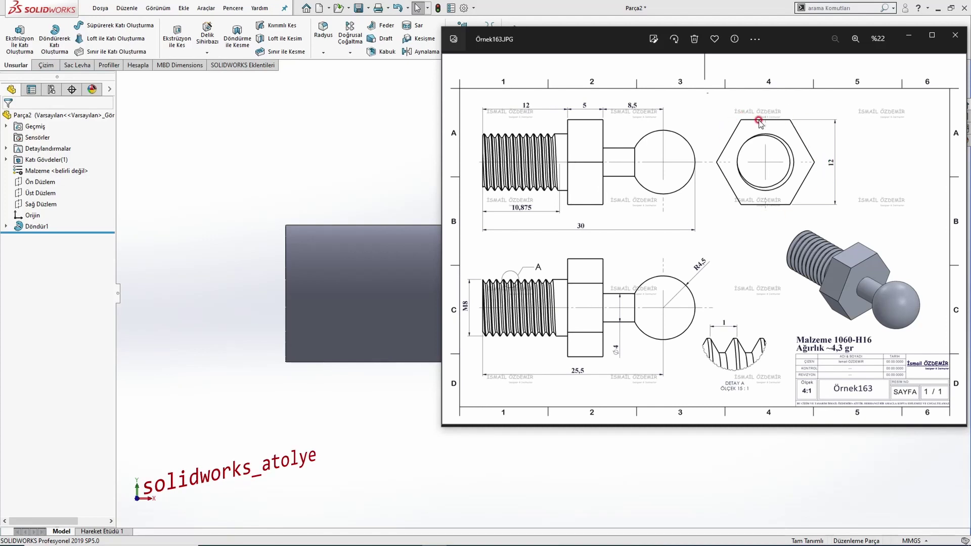
left_click(426, 172)
middle_click_drag(532, 262, 506, 254)
left_click(498, 247)
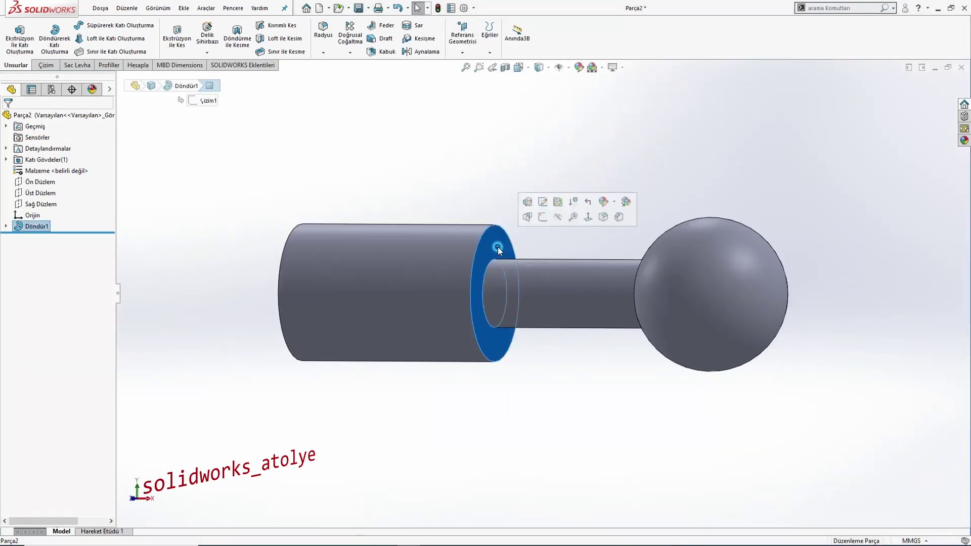
left_click(539, 219)
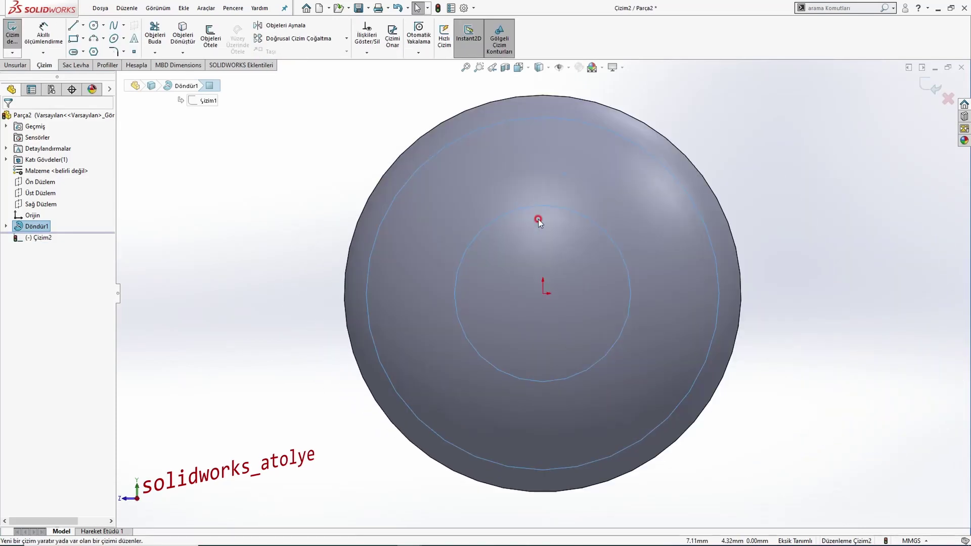
Sketch a six-sided polygon on an inscribed circle centred on the origin, about 13 mm across flats
left_click(281, 155)
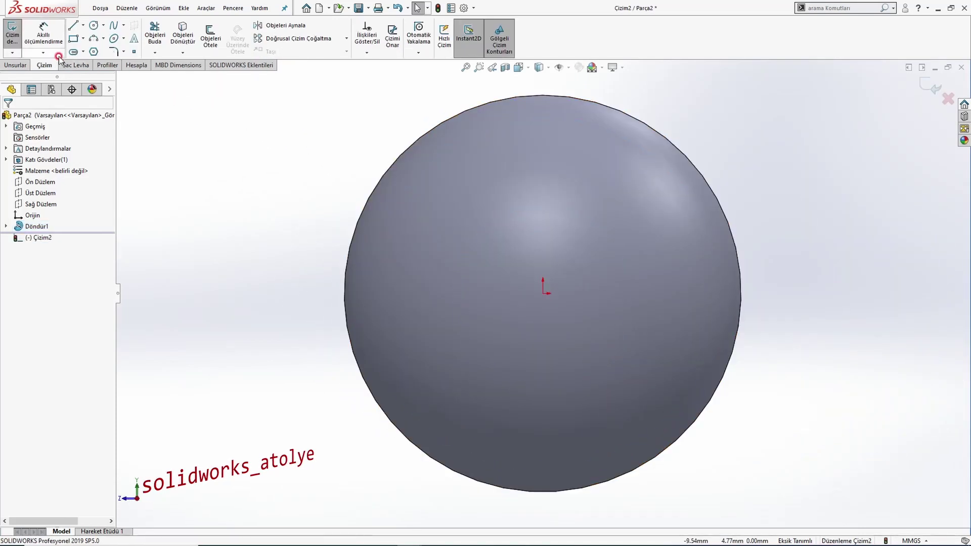
left_click(90, 52)
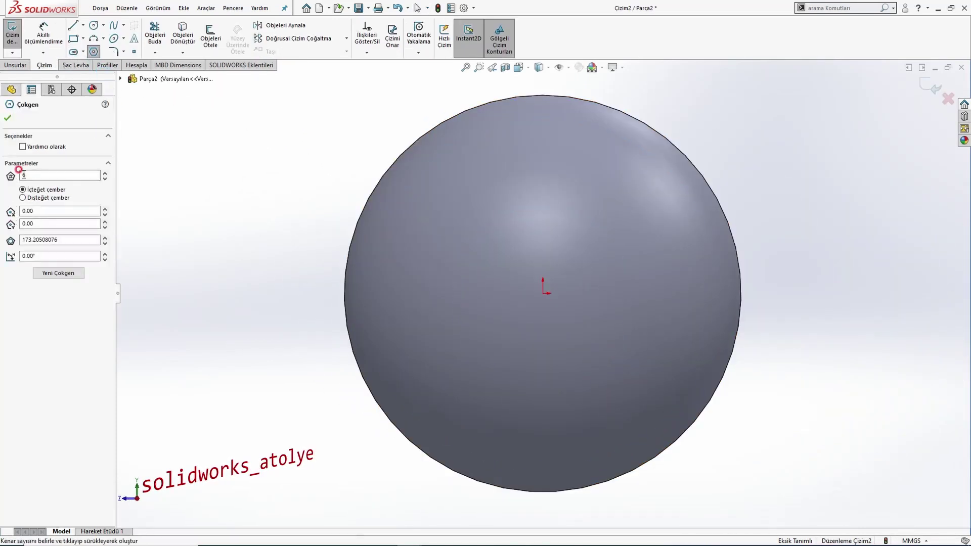
left_click(537, 292)
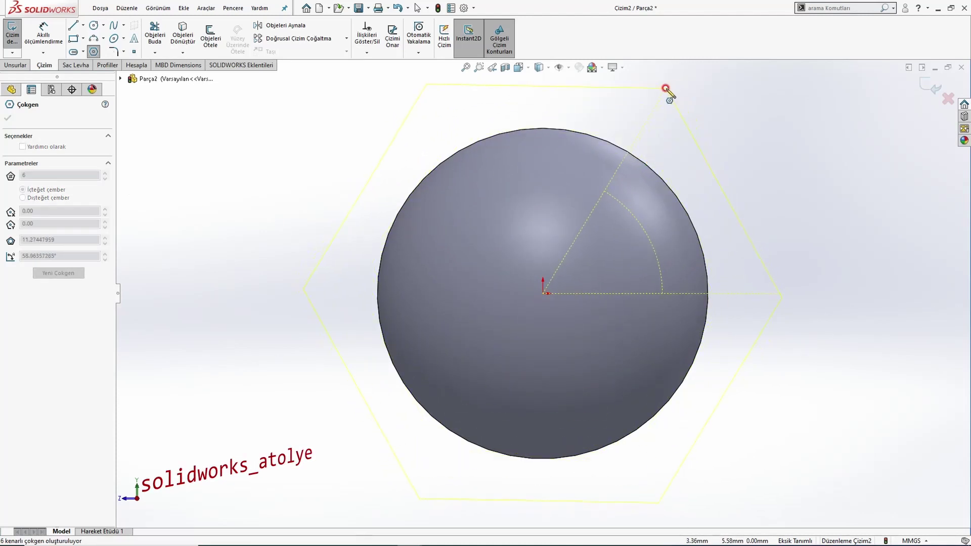
left_click(666, 88)
key("z")
key("Escape")
Add a horizontal relation to the hexagon's upper side
mouse_move(594, 208)
left_mouse_down()
mouse_move(608, 220)
mouse_move(604, 197)
left_mouse_up()
left_click(592, 199)
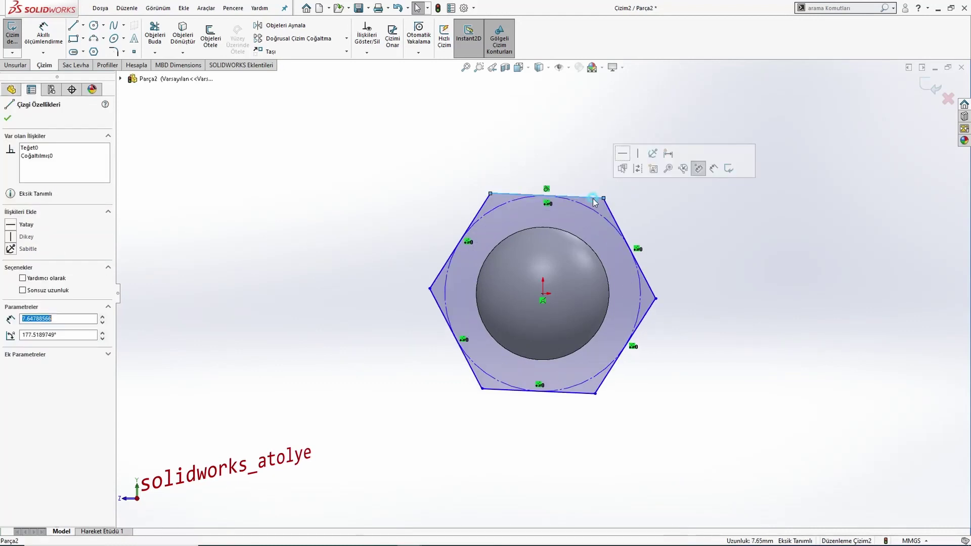
left_click(623, 153)
left_click(532, 156)
Dimension the distance between the hexagon's upper and lower sides as 12 mm
left_click(44, 39)
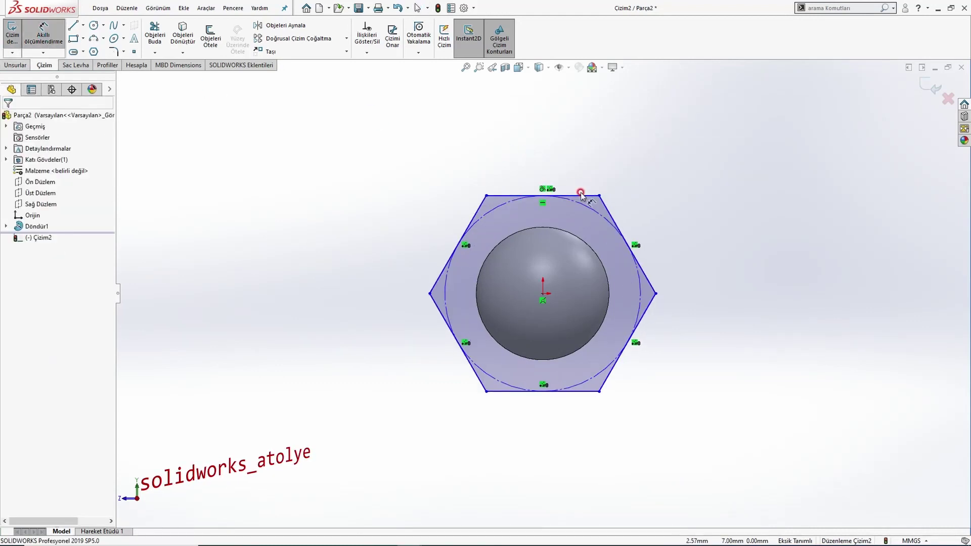
left_click(579, 196)
left_click(581, 392)
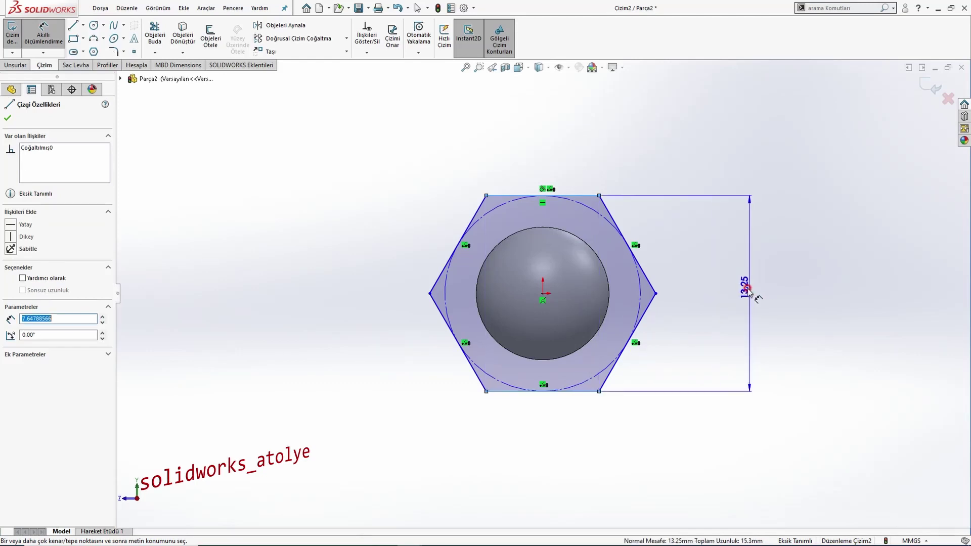
left_click(730, 287)
type("12")
key("Return")
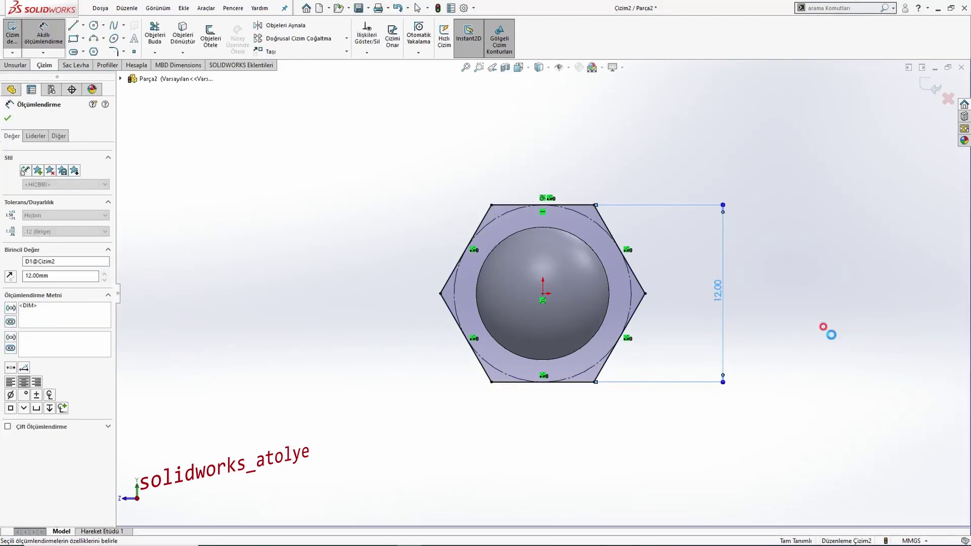
key("Escape")
Check the hexagon's thickness in the drawing and extrude the sketch 5 mm toward the ball, merged with the stud
key("ctrl+7")
key("alt+Tab")
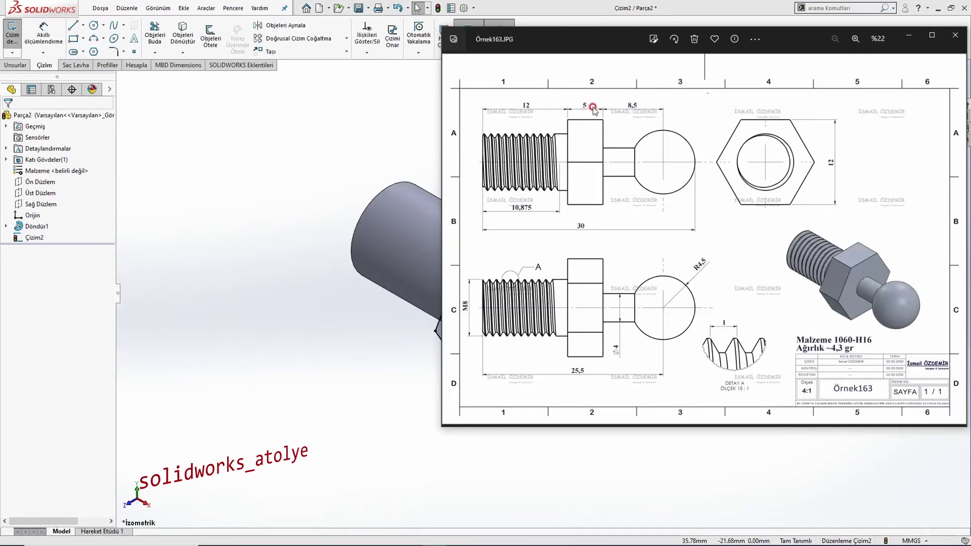
key("alt+Tab")
left_click(27, 65)
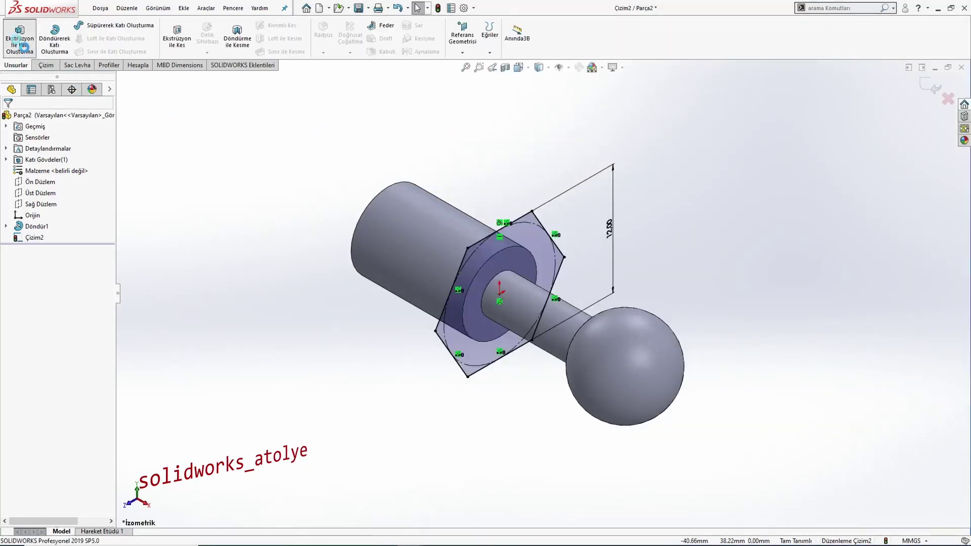
left_click(19, 37)
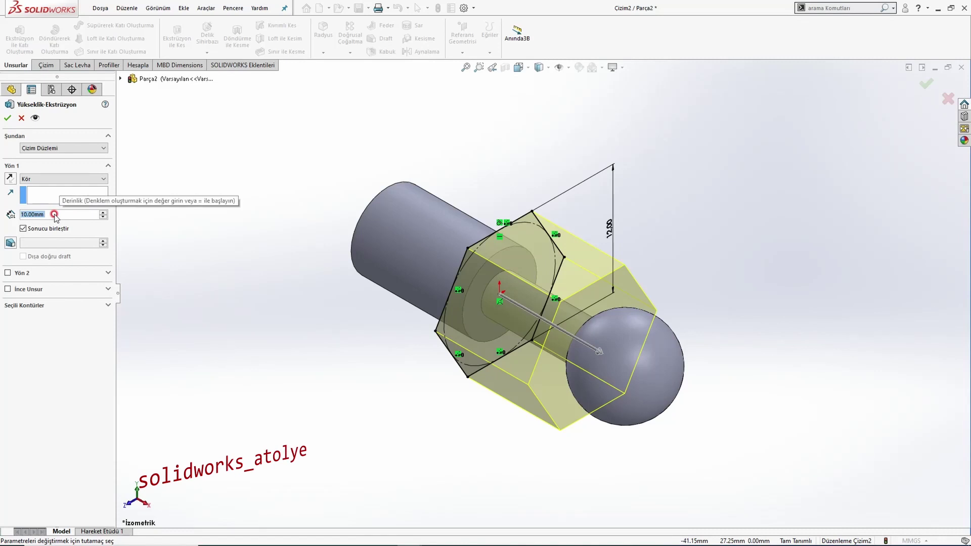
type("5")
key("Return")
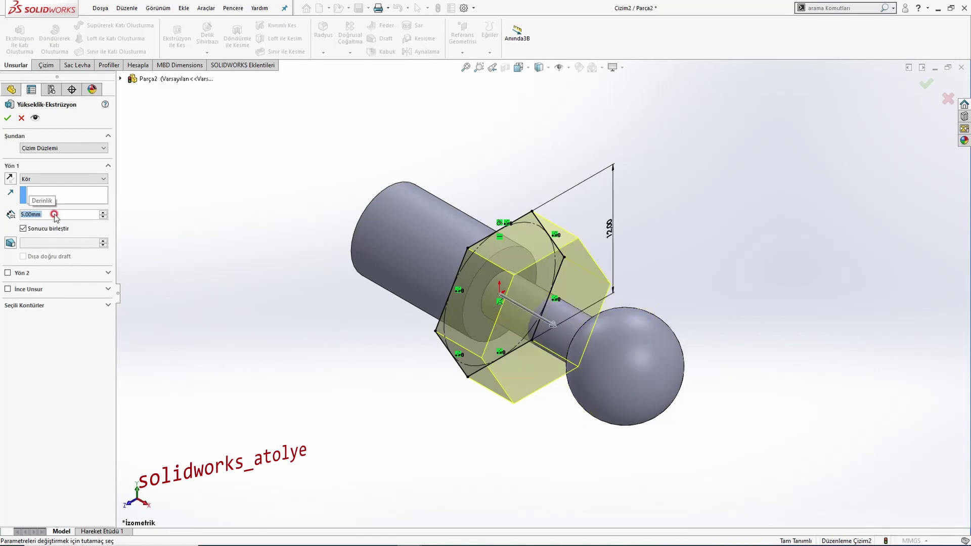
left_click(7, 121)
Compare the part with the drawing and set up a Thread from the shank's free-end edge up to the hexagon's adjoining face
middle_click_drag(250, 195, 549, 249)
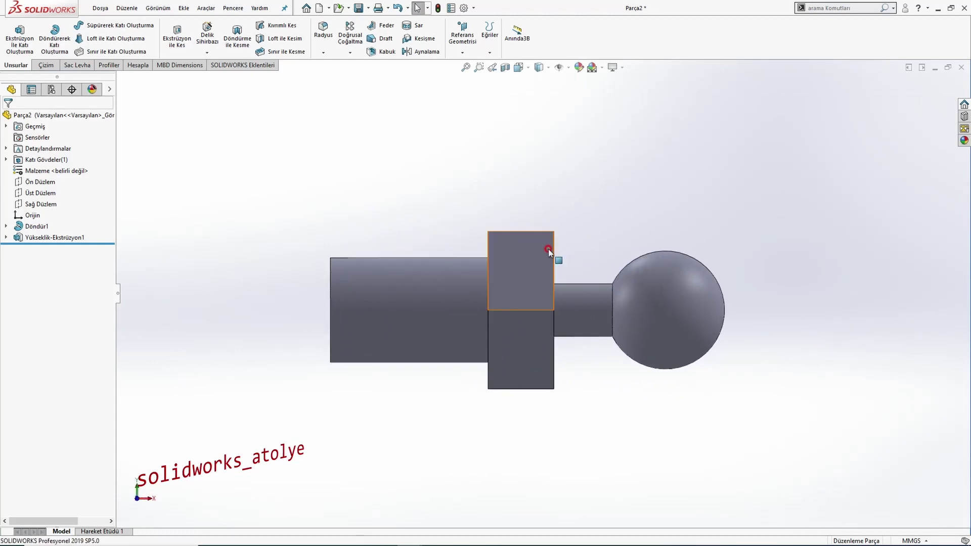
key("ctrl+7")
key("alt+Tab")
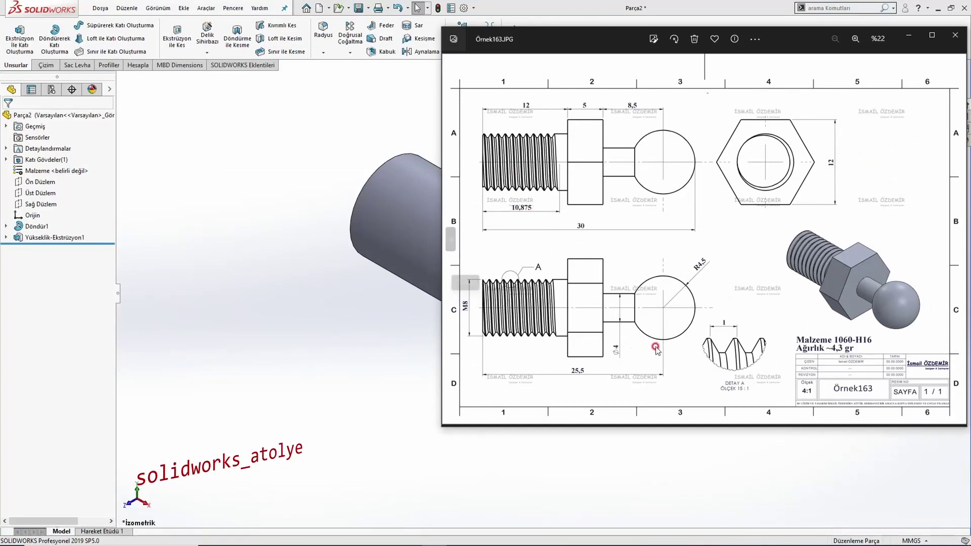
left_click(278, 318)
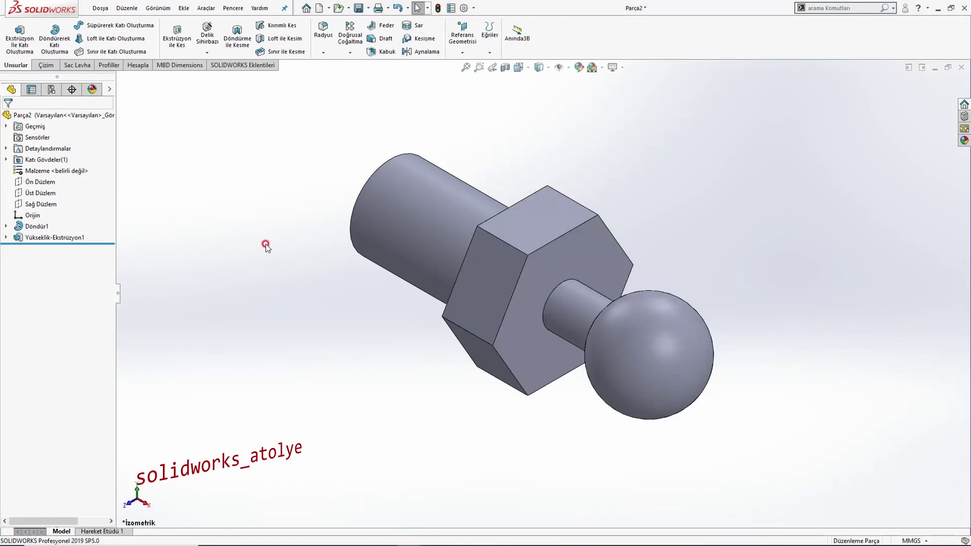
mouse_move(266, 244)
middle_mouse_down()
mouse_move(297, 187)
mouse_move(344, 234)
mouse_move(321, 191)
mouse_move(356, 230)
mouse_move(329, 217)
middle_mouse_up()
left_click(207, 52)
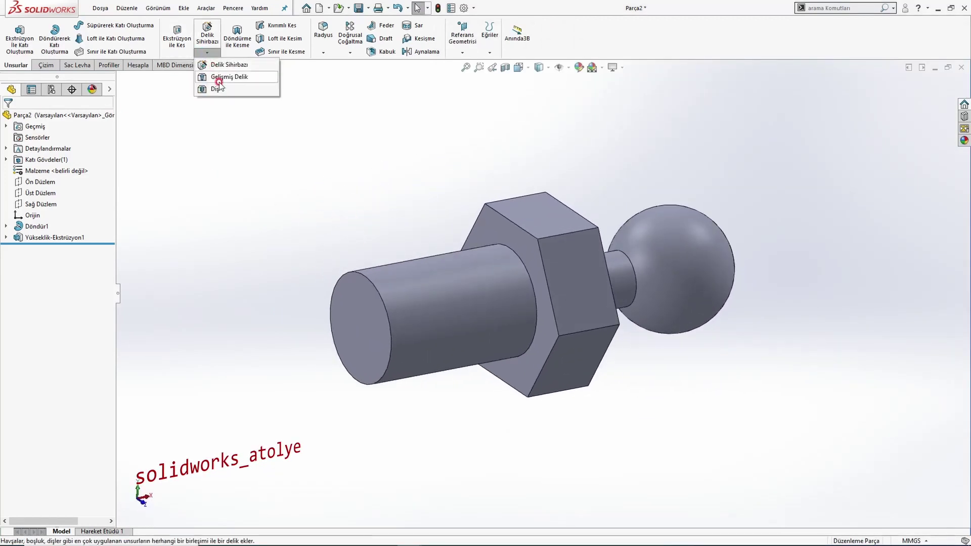
left_click(219, 94)
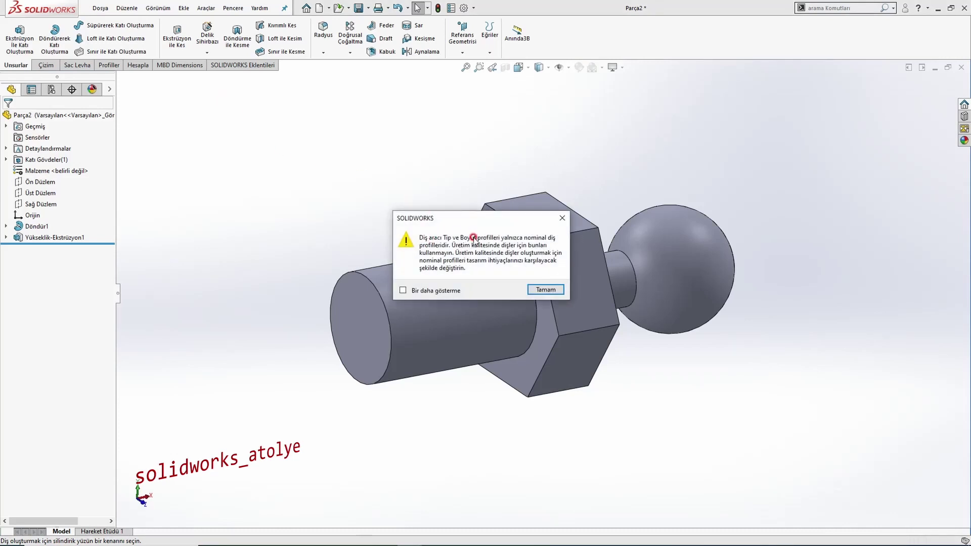
left_click(546, 290)
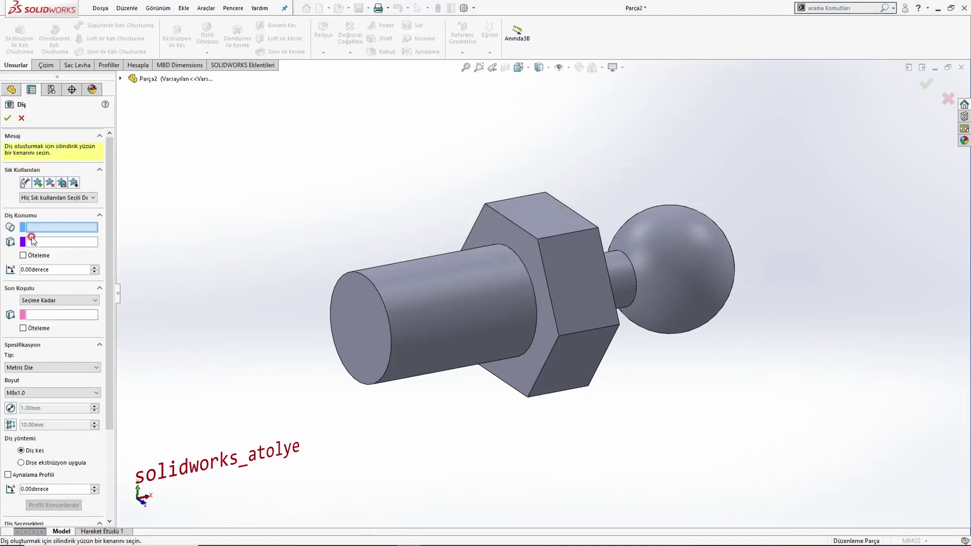
left_click(379, 290)
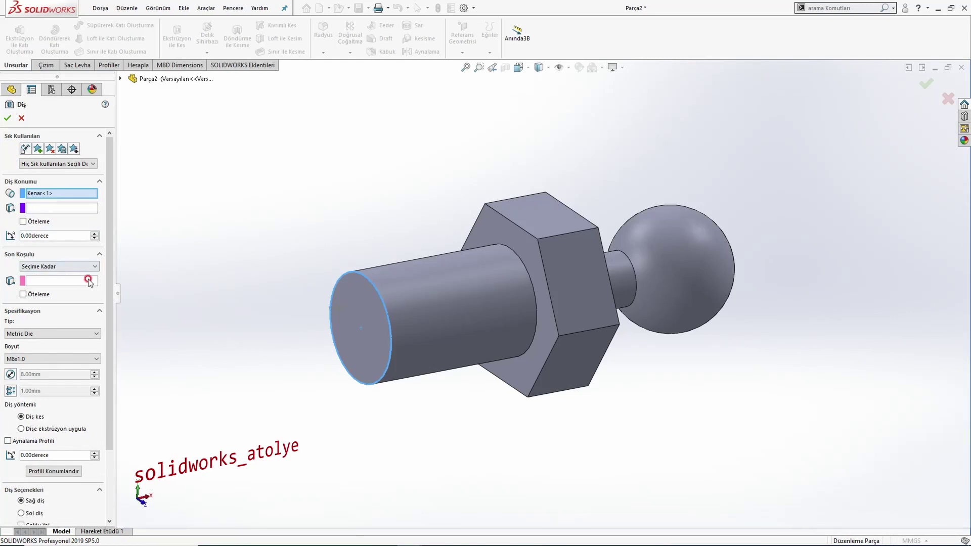
left_click(46, 281)
left_click(509, 244)
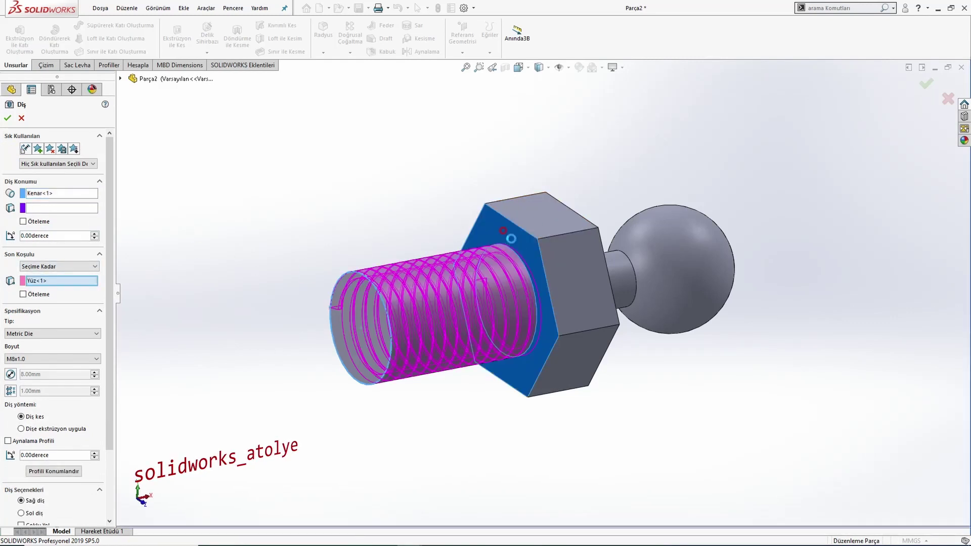
Offset the thread start by 2 mm and reverse its direction so the thread begins beyond the shank's free end
left_click(23, 222)
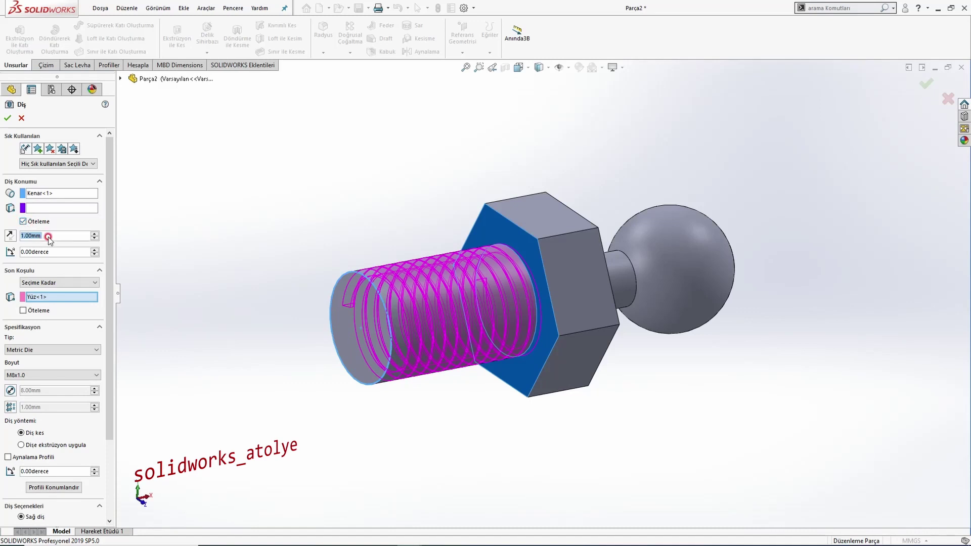
type("2")
key("Return")
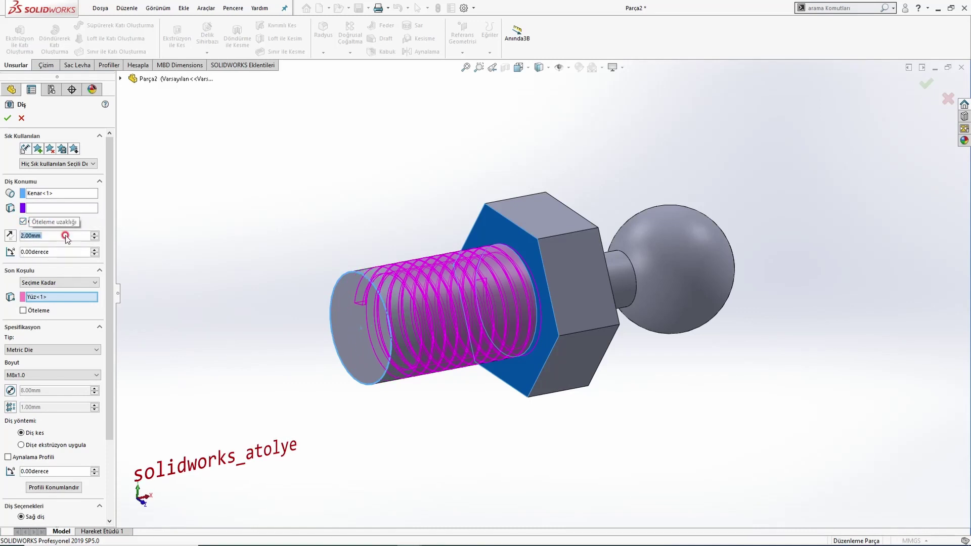
middle_click_drag(330, 269, 308, 283)
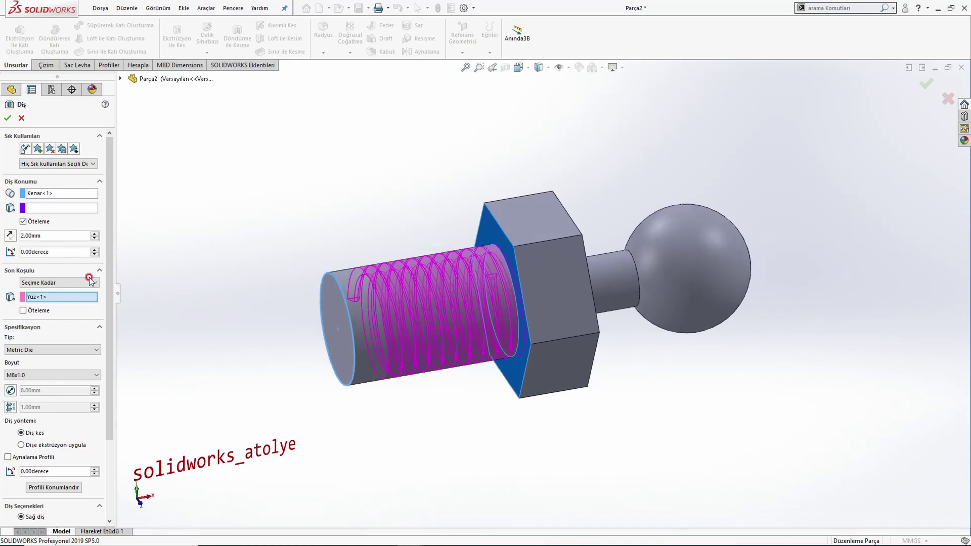
left_click(14, 238)
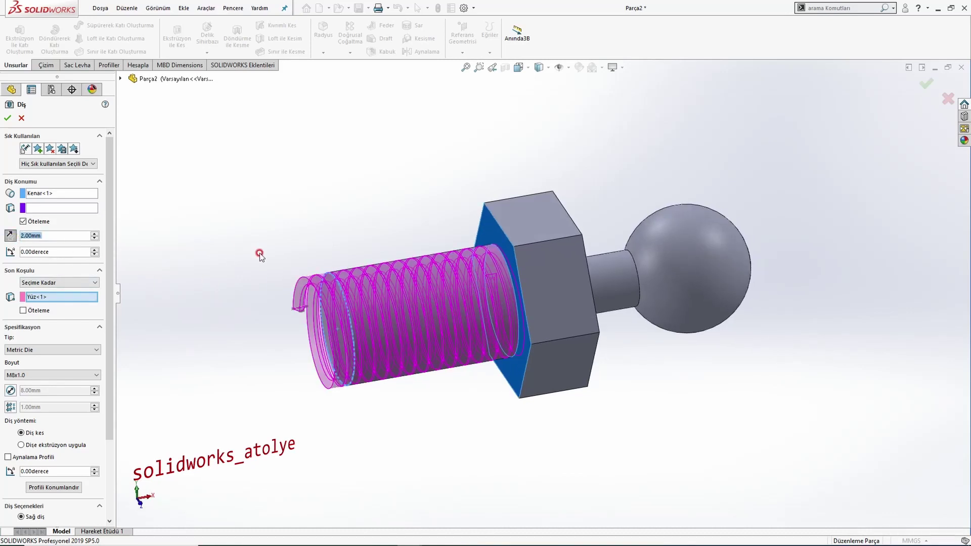
Offset the thread's end condition by 2 mm so the thread stops short of the hexagon's adjoining face
middle_click_drag(259, 256, 300, 258)
left_click(23, 311)
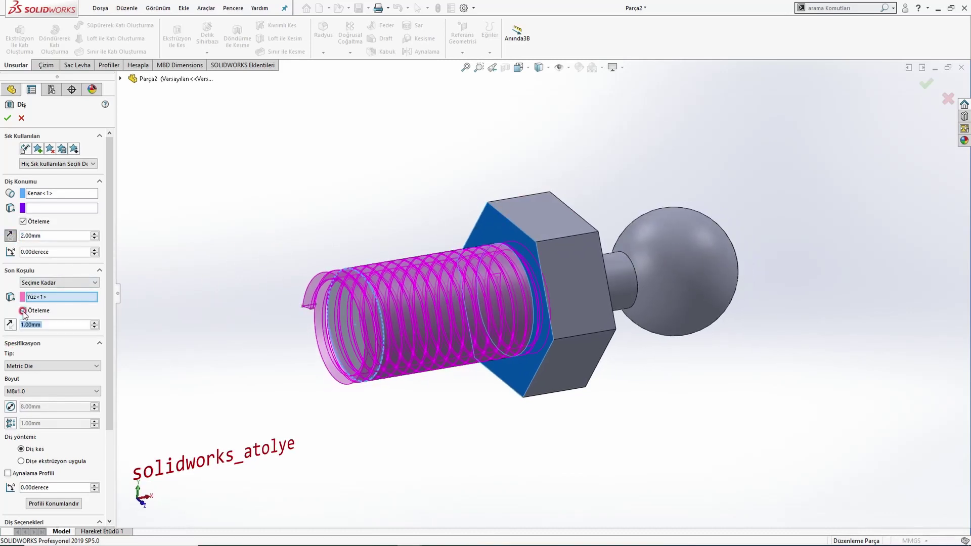
type("2")
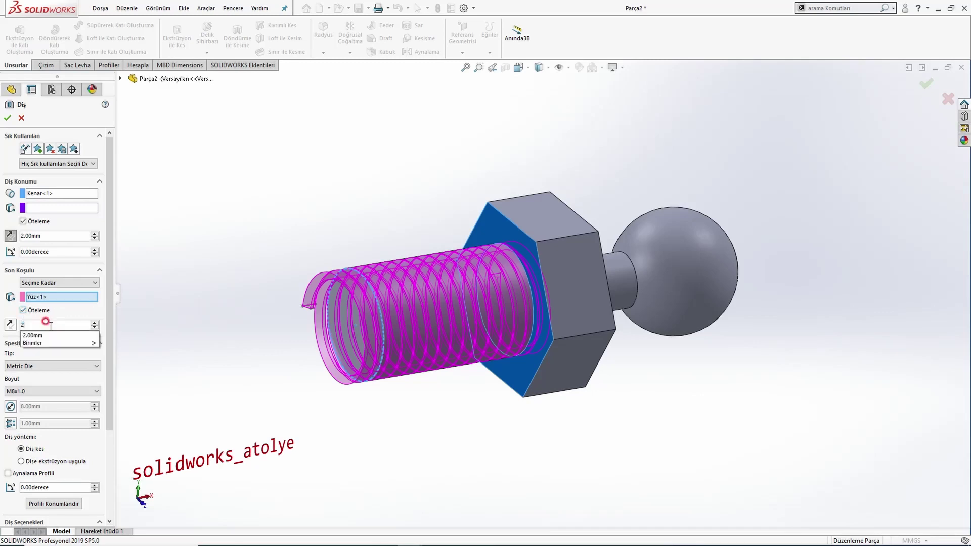
key("Return")
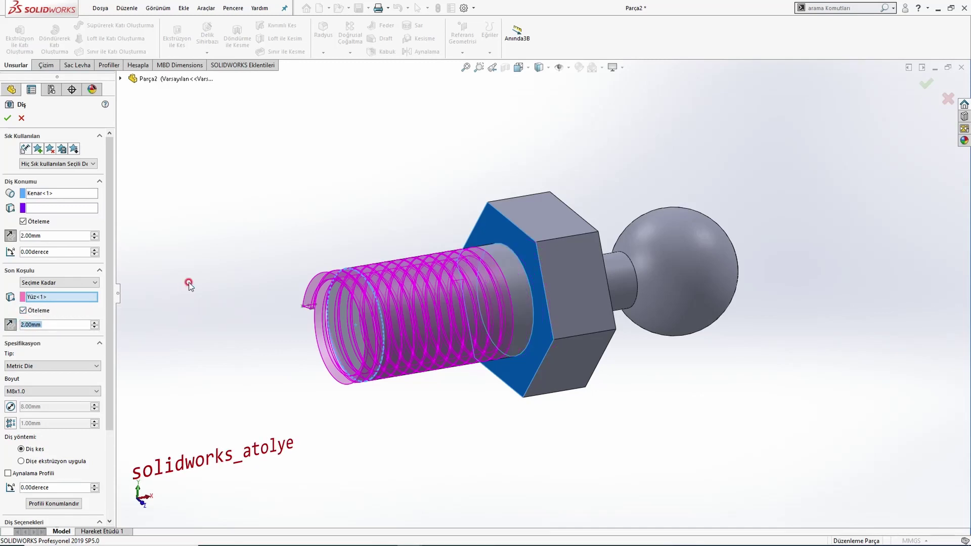
middle_click_drag(309, 226, 273, 173)
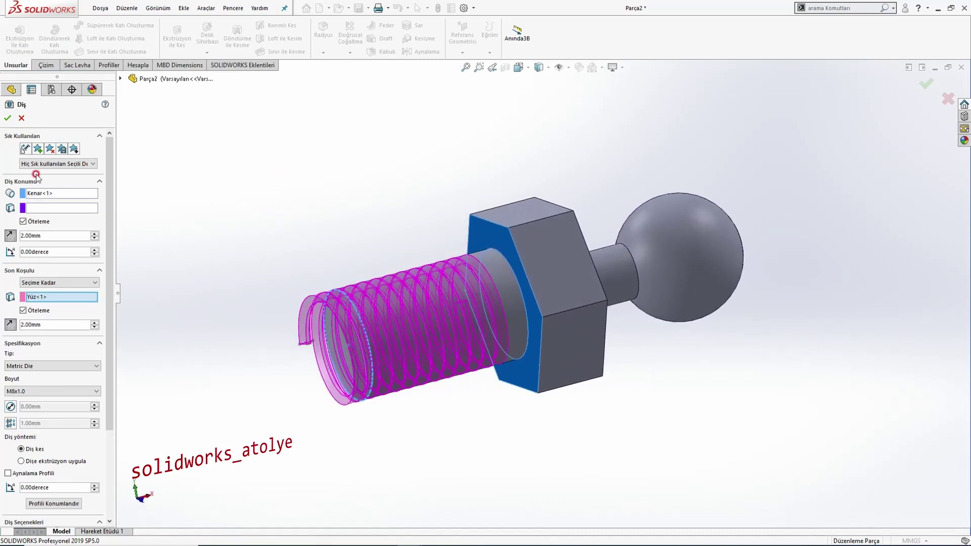
Review the thread specification and options, keeping Metric Die M8x1.0, cut thread and right-hand, and create the thread
scroll(101, 354, "down", 2)
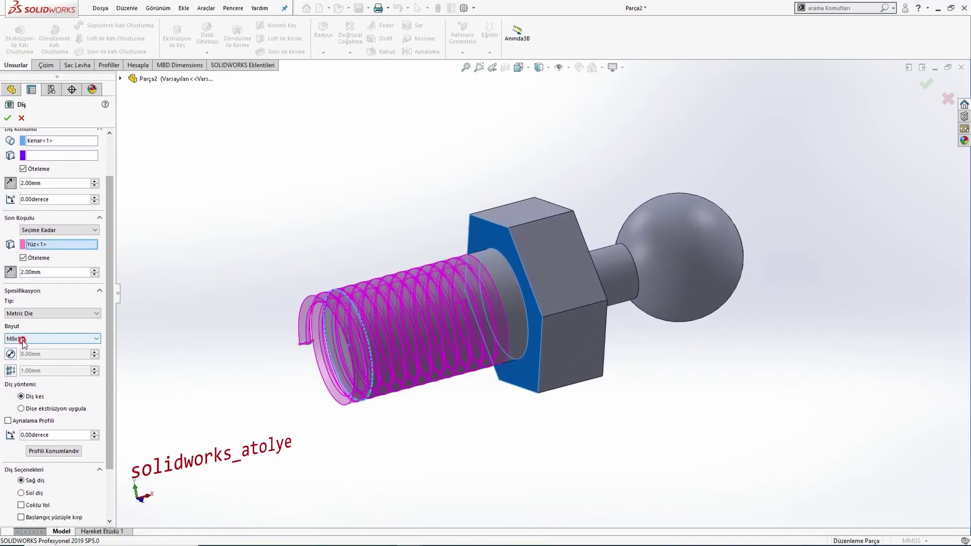
left_click(96, 338)
left_click(24, 519)
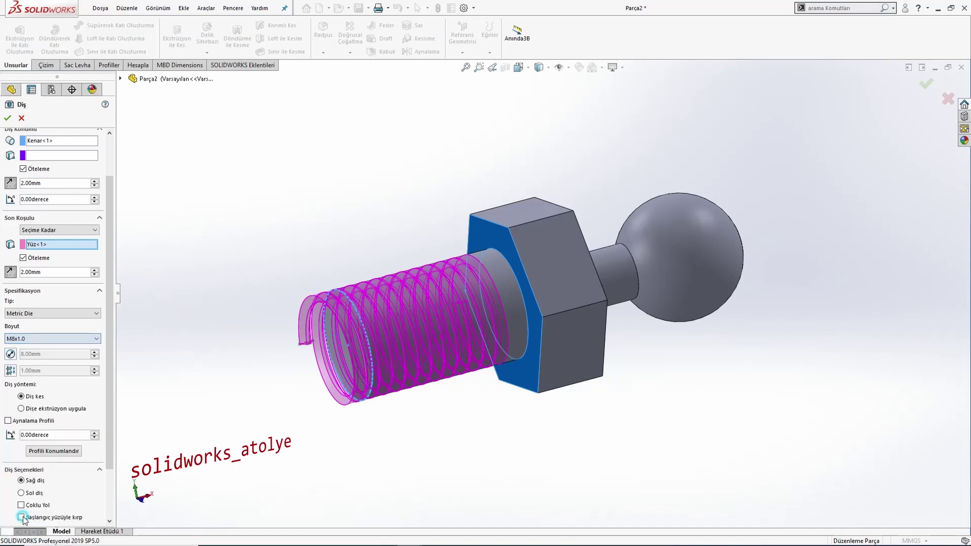
scroll(99, 371, "down", 2)
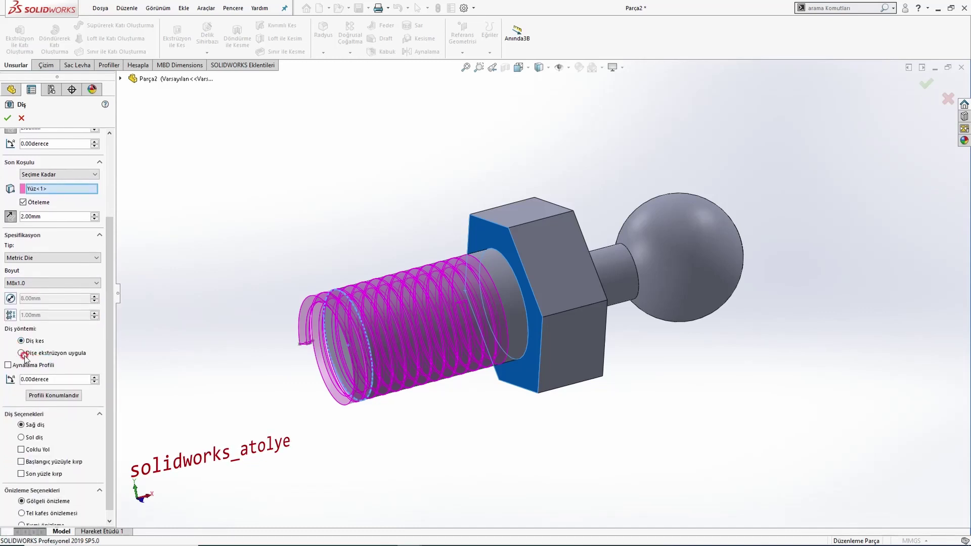
scroll(91, 359, "down", 1)
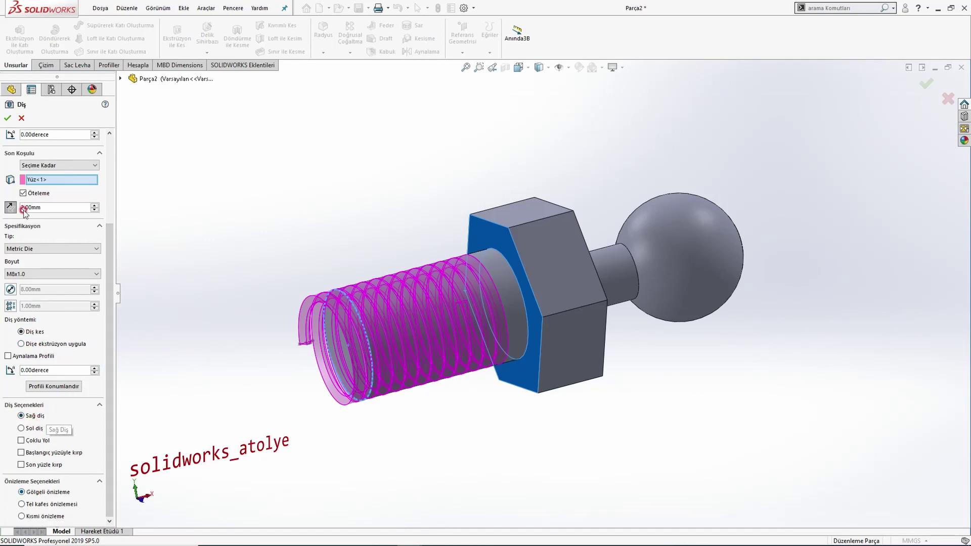
left_click(6, 118)
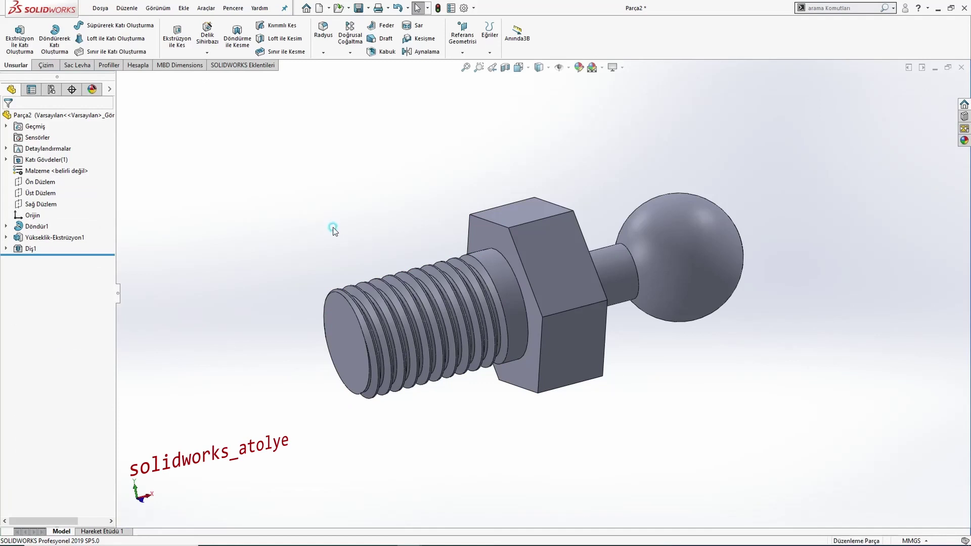
Check the material in the drawing and assign 1060-H16 from the aluminium alloys to the part
middle_click_drag(341, 252, 310, 225)
key("ctrl+1")
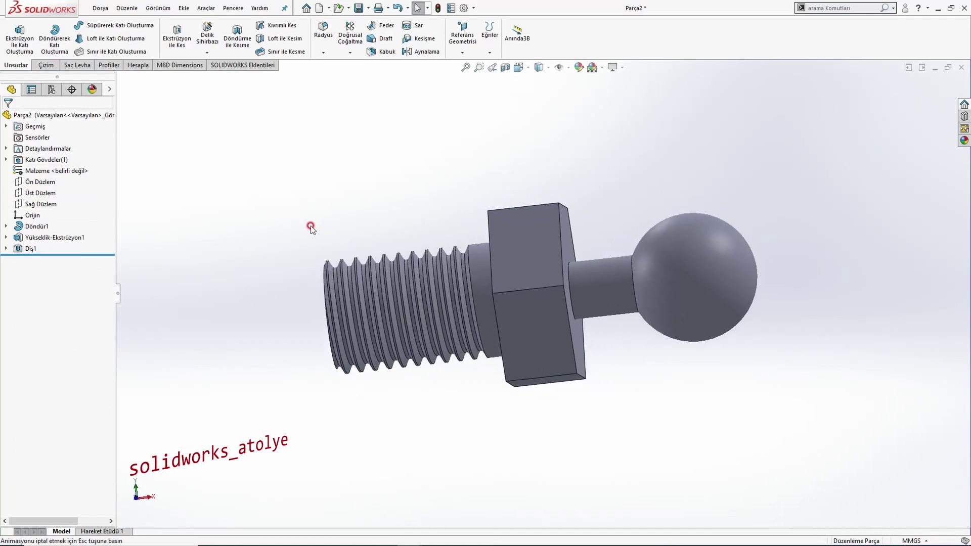
key("ctrl+7")
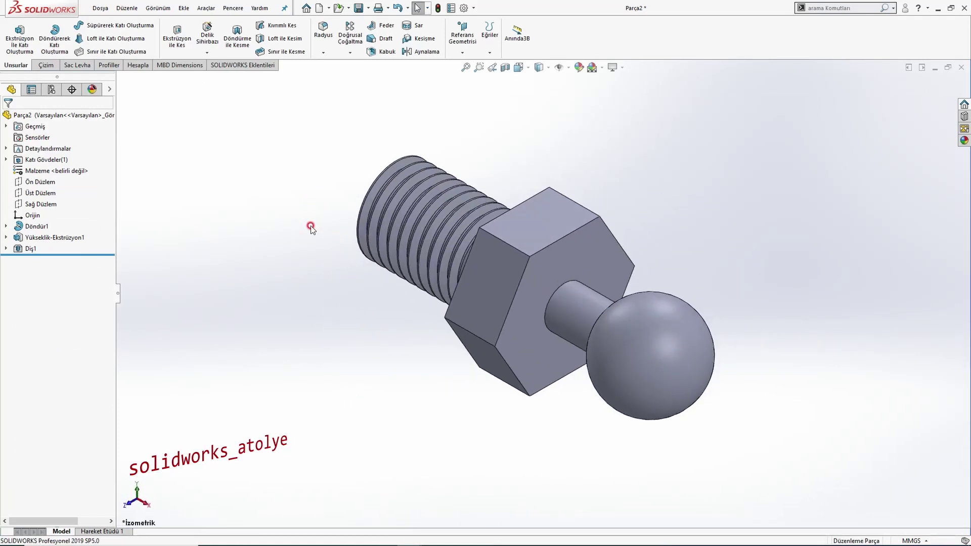
key("alt+Tab")
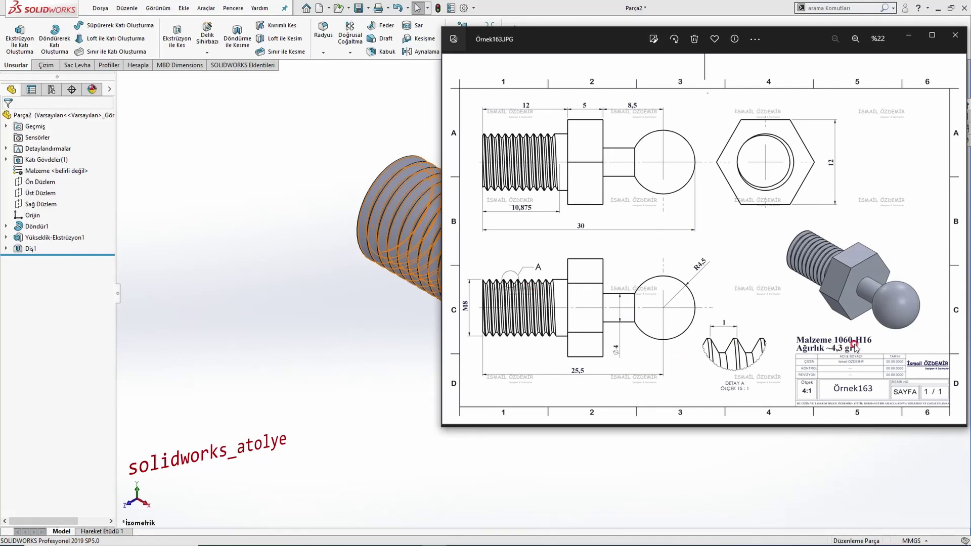
left_click(291, 254)
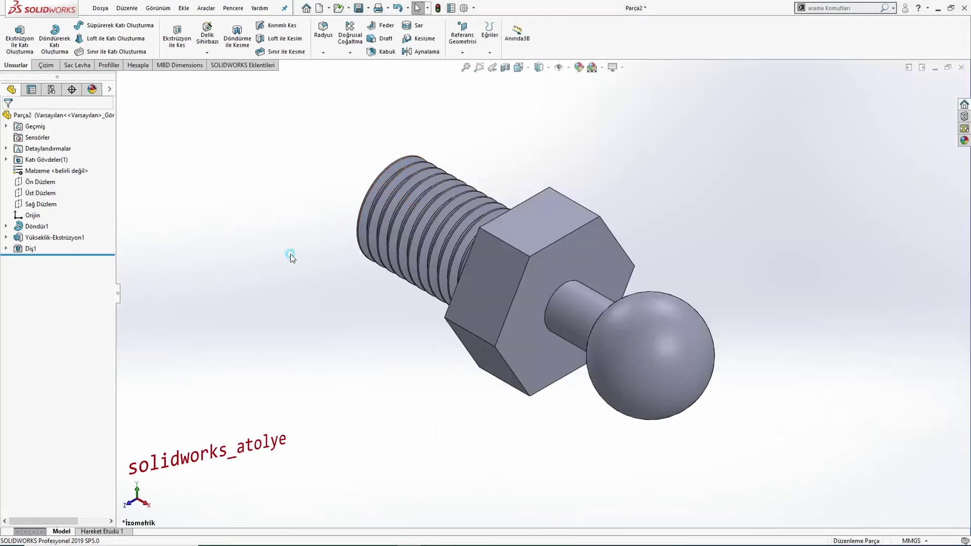
right_click(74, 172)
left_click(92, 177)
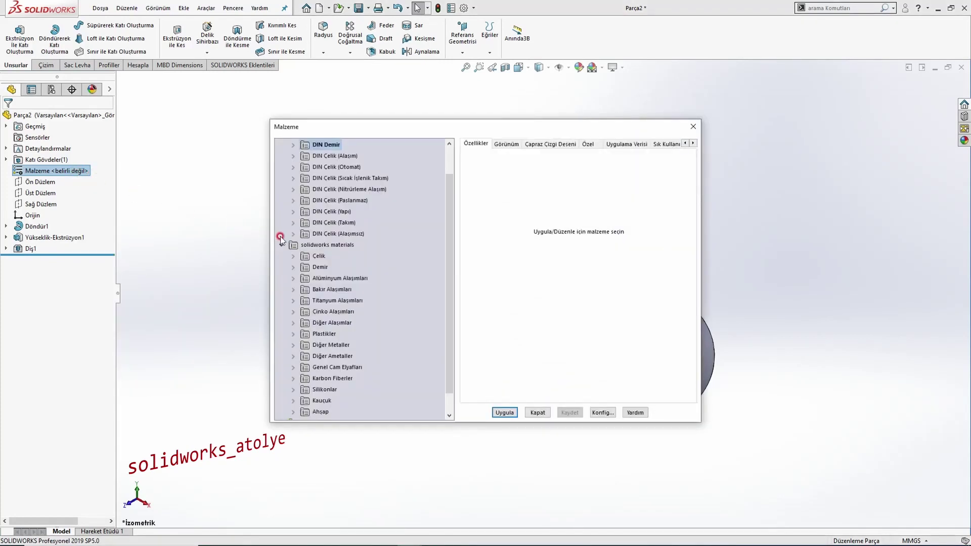
left_click(294, 278)
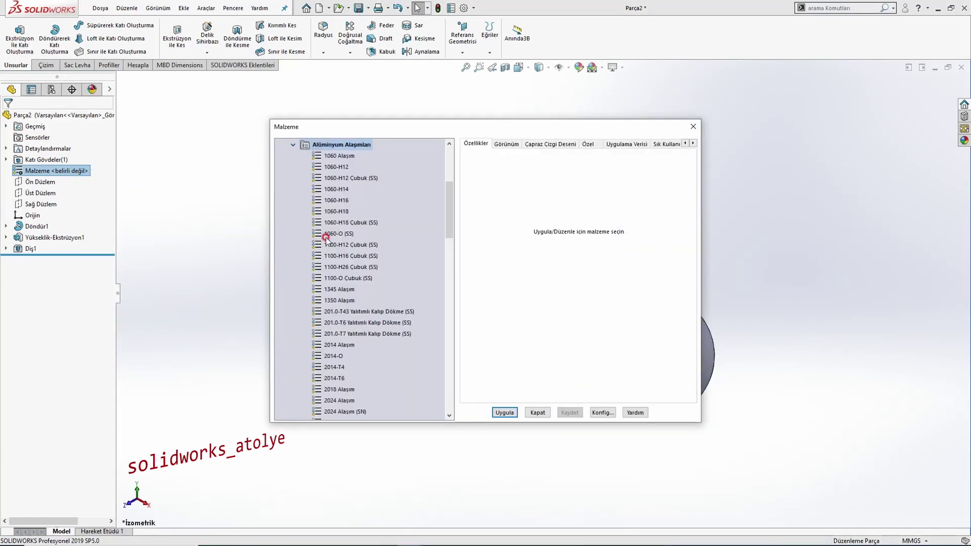
left_click(335, 199)
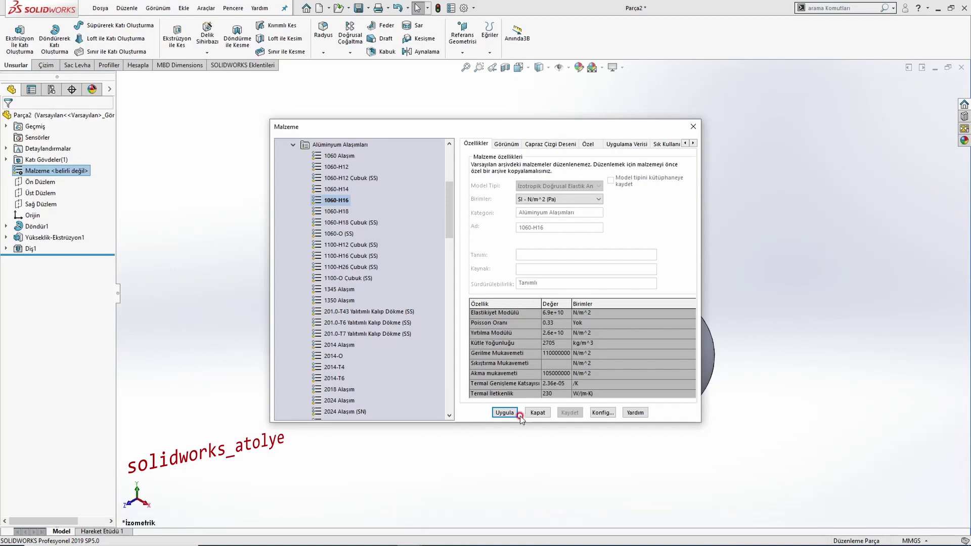
left_click(504, 413)
left_click(537, 413)
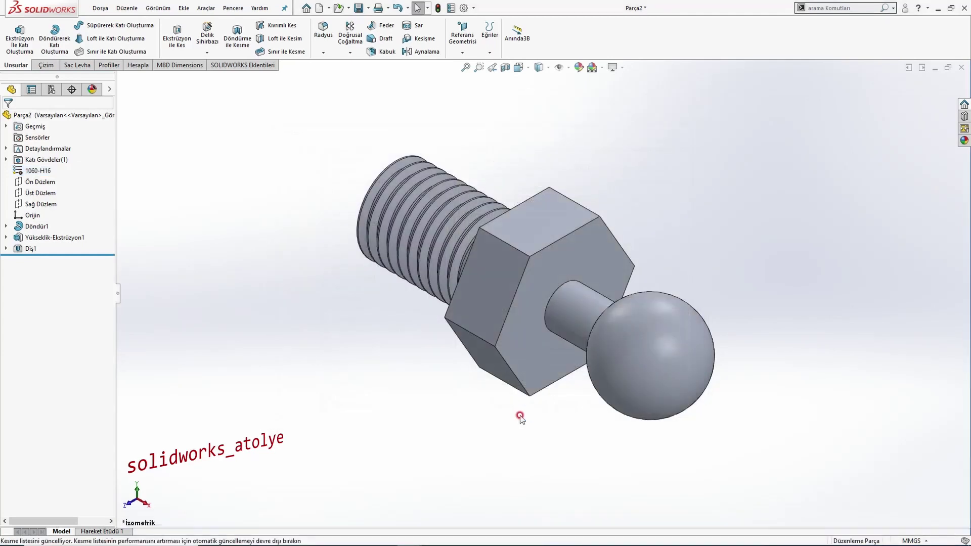
Evaluate the part's mass properties and compare its mass with the weight given in the drawing
left_click(137, 65)
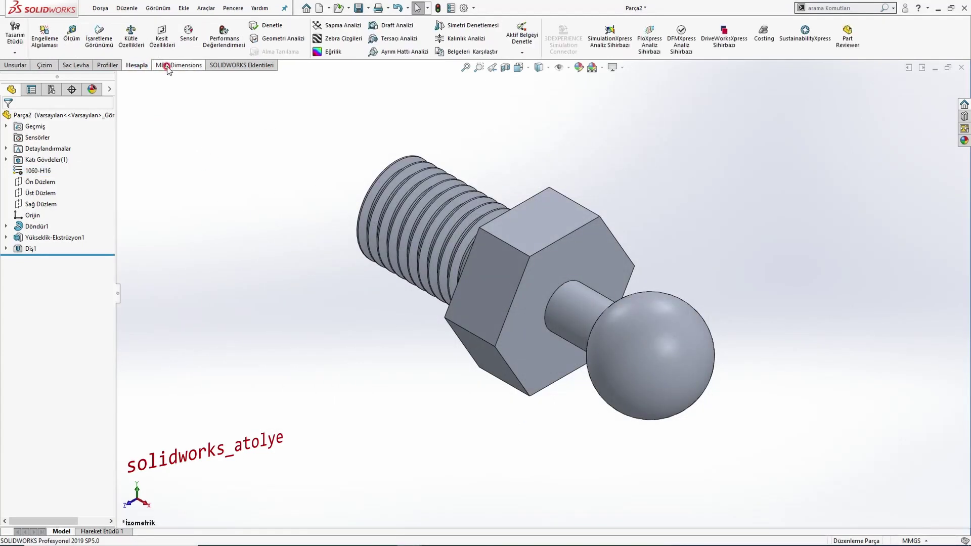
left_click(133, 41)
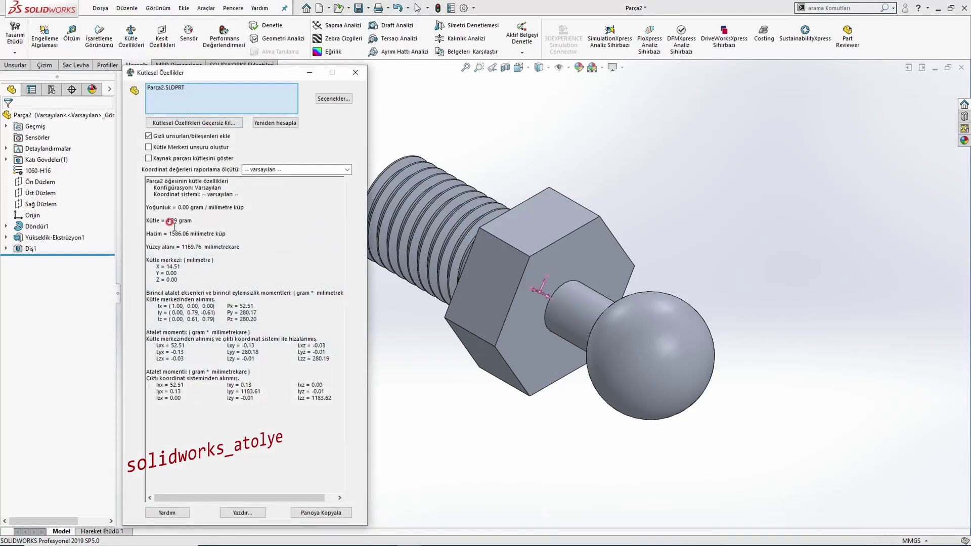
key("alt+Tab")
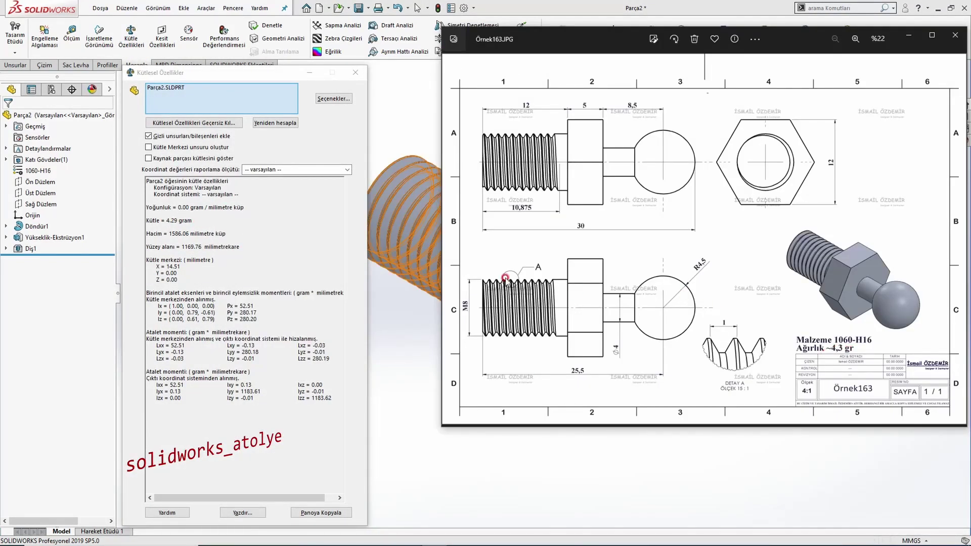
left_click(400, 134)
left_click(356, 73)
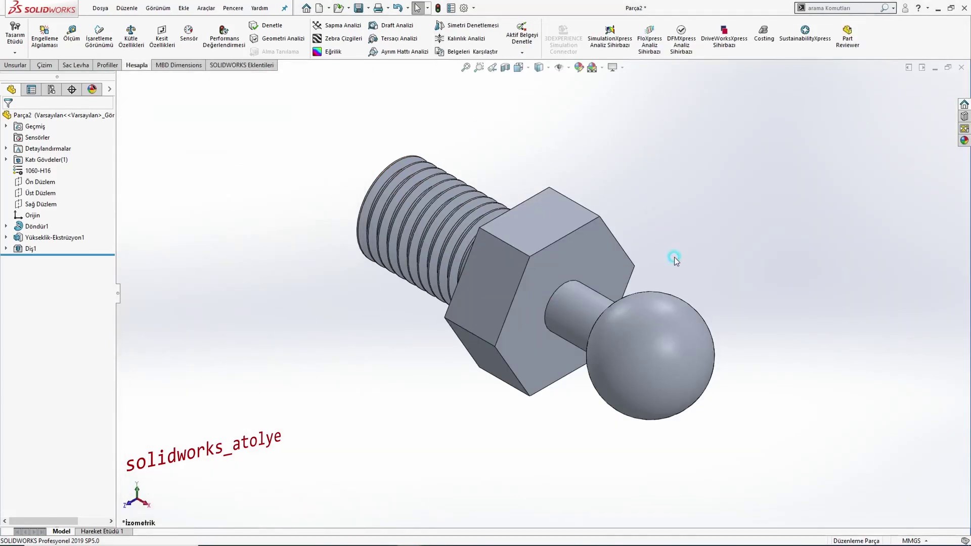